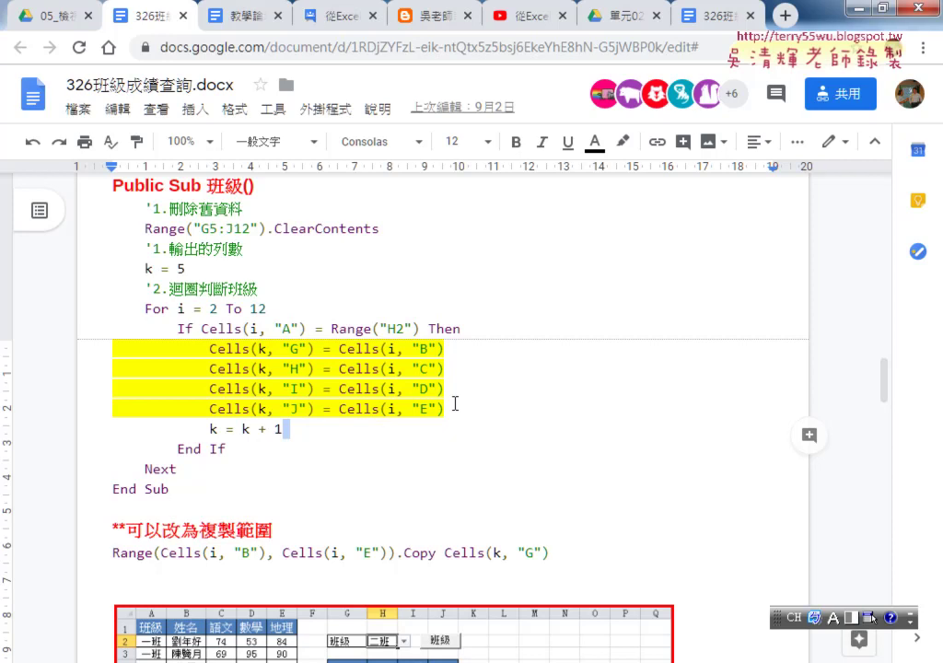
# Step: Leave the selected code lines and bring up the 326班級成績查詢 workbook
pyautogui.moveTo(445, 409); pyautogui.dragTo(103, 350)
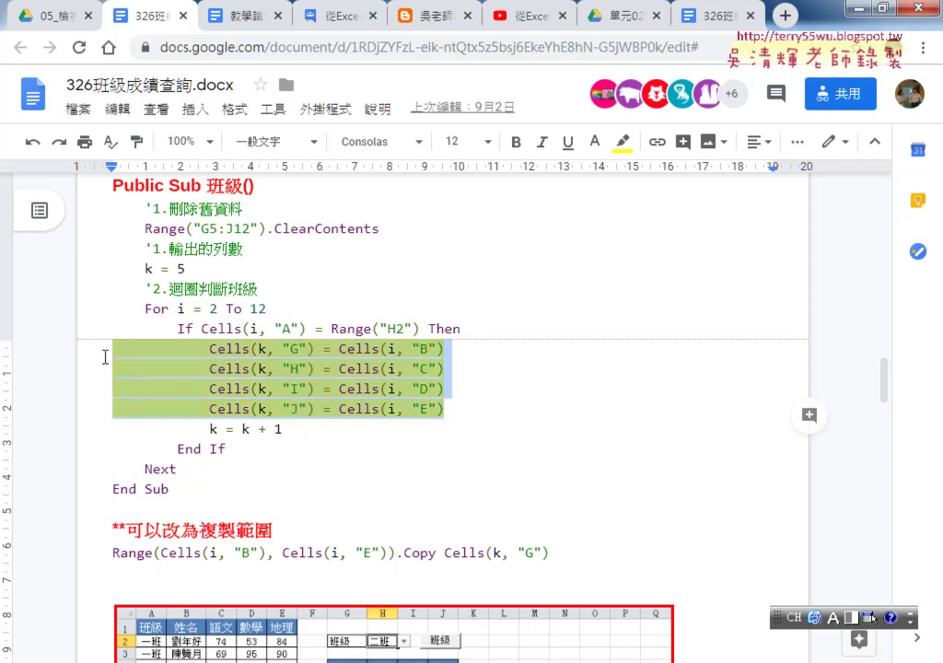
pyautogui.click(346, 369)
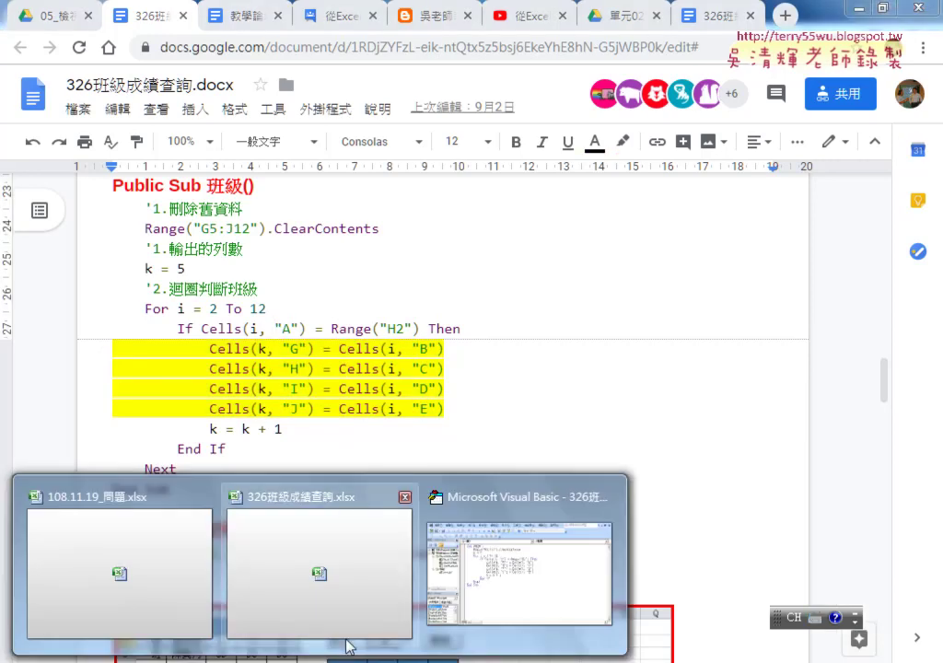
pyautogui.click(320, 569)
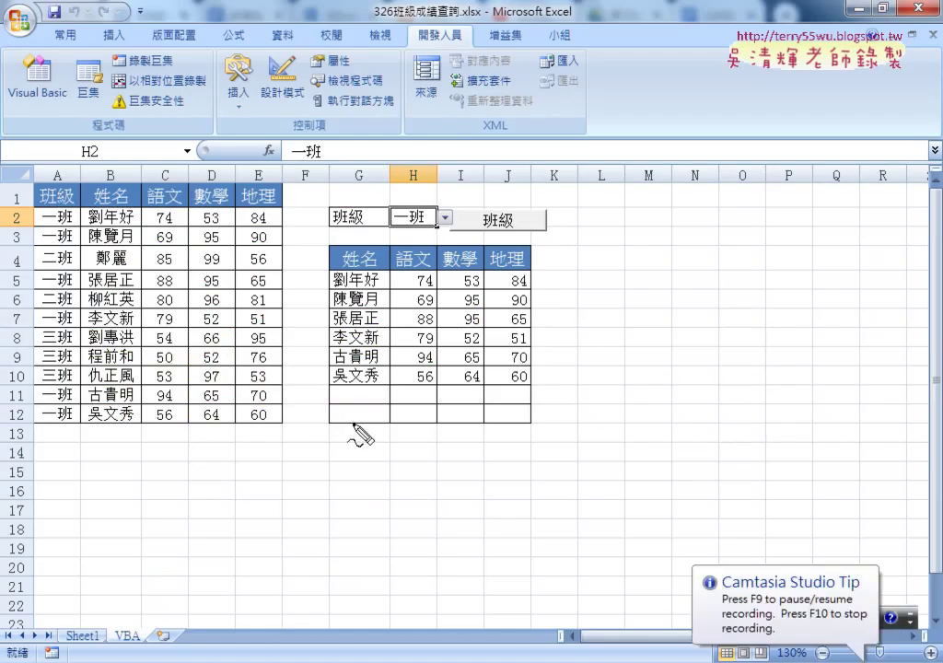
pyautogui.moveTo(81, 224)
pyautogui.mouseDown()
pyautogui.moveTo(215, 200)
pyautogui.moveTo(83, 223)
pyautogui.mouseUp()
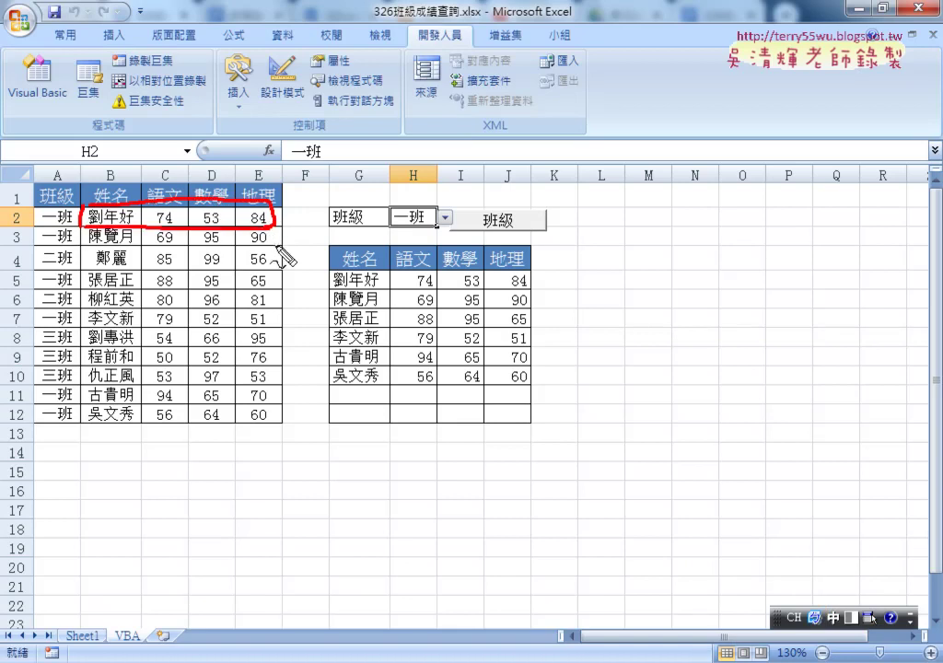
pyautogui.moveTo(333, 272); pyautogui.dragTo(373, 297)
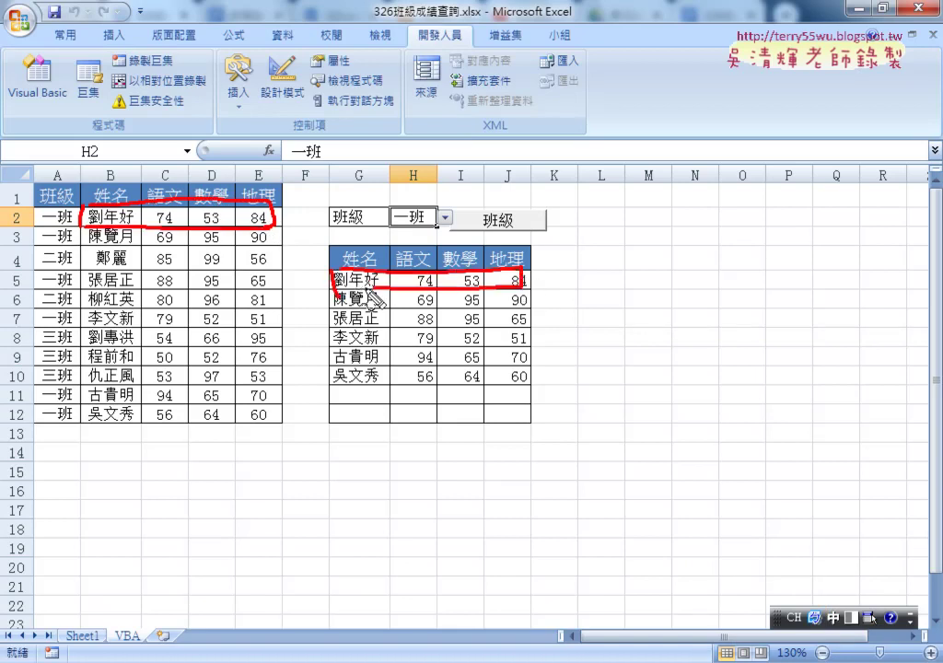
pyautogui.moveTo(293, 265)
pyautogui.mouseDown()
pyautogui.moveTo(298, 297)
pyautogui.moveTo(309, 292)
pyautogui.mouseUp()
pyautogui.moveTo(28, 269); pyautogui.dragTo(11, 312)
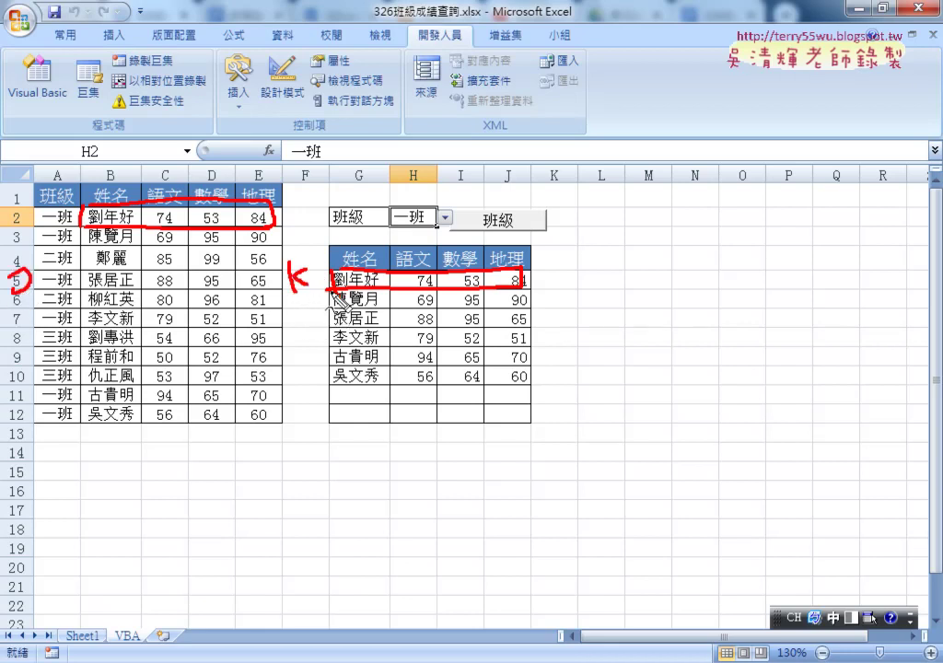
pyautogui.moveTo(336, 304)
pyautogui.mouseDown()
pyautogui.moveTo(396, 295)
pyautogui.moveTo(525, 299)
pyautogui.moveTo(337, 322)
pyautogui.mouseUp()
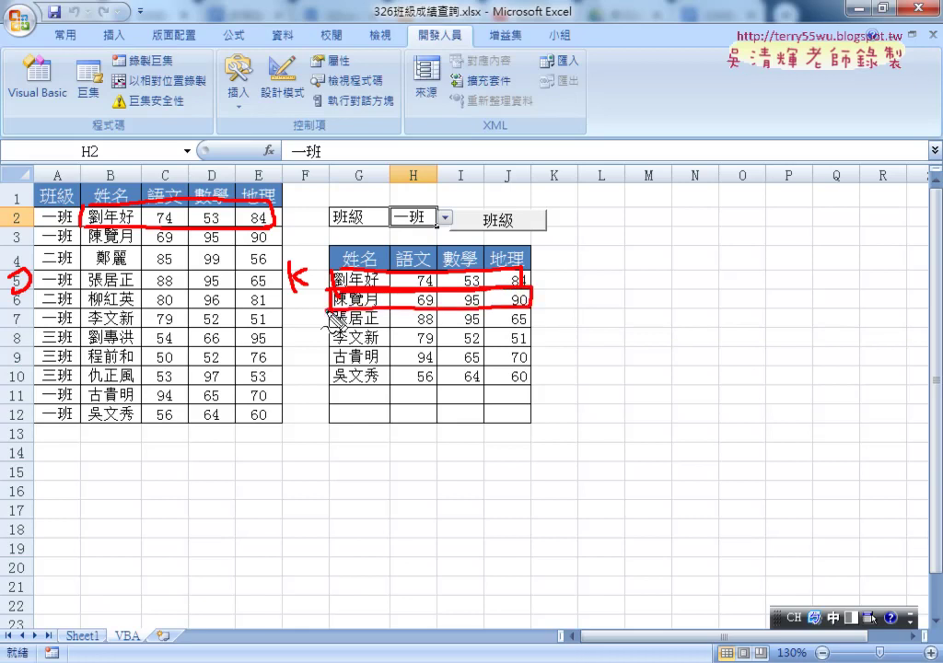
pyautogui.moveTo(269, 228); pyautogui.dragTo(88, 242)
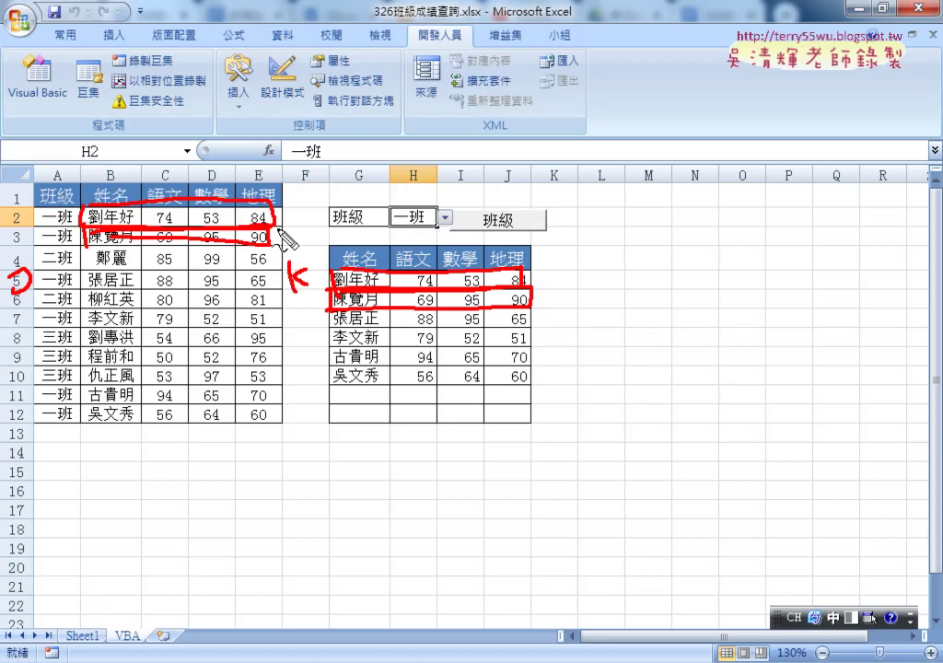
pyautogui.moveTo(276, 210); pyautogui.dragTo(336, 259)
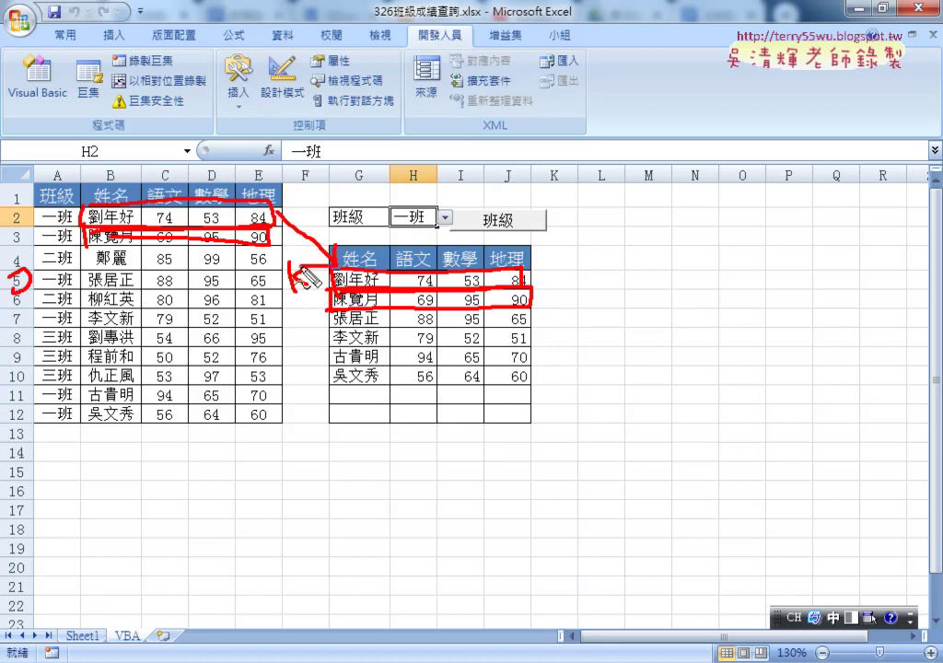
pyautogui.moveTo(83, 204); pyautogui.dragTo(134, 216)
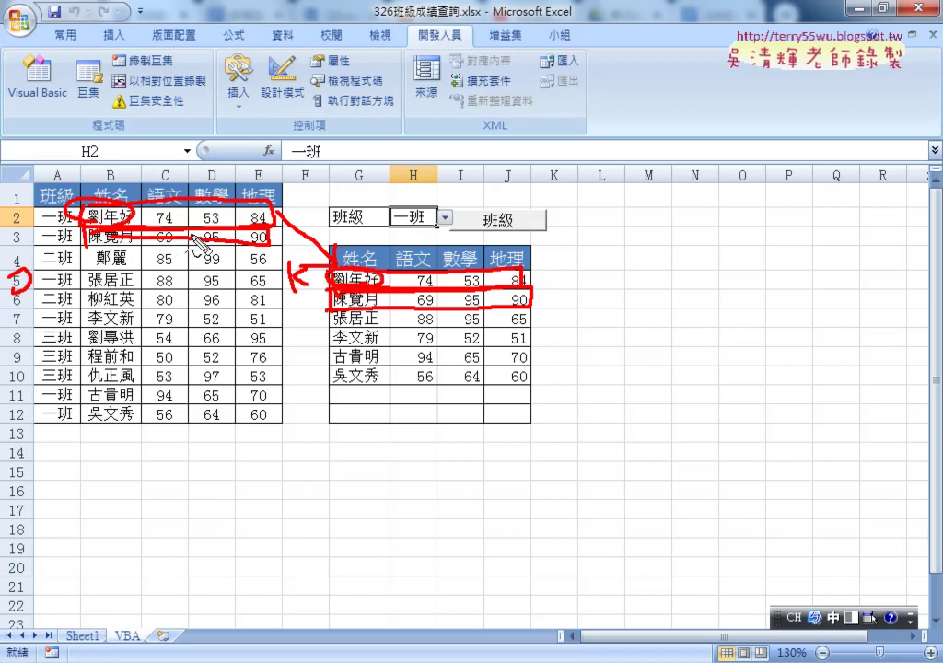
pyautogui.moveTo(177, 210); pyautogui.dragTo(171, 208)
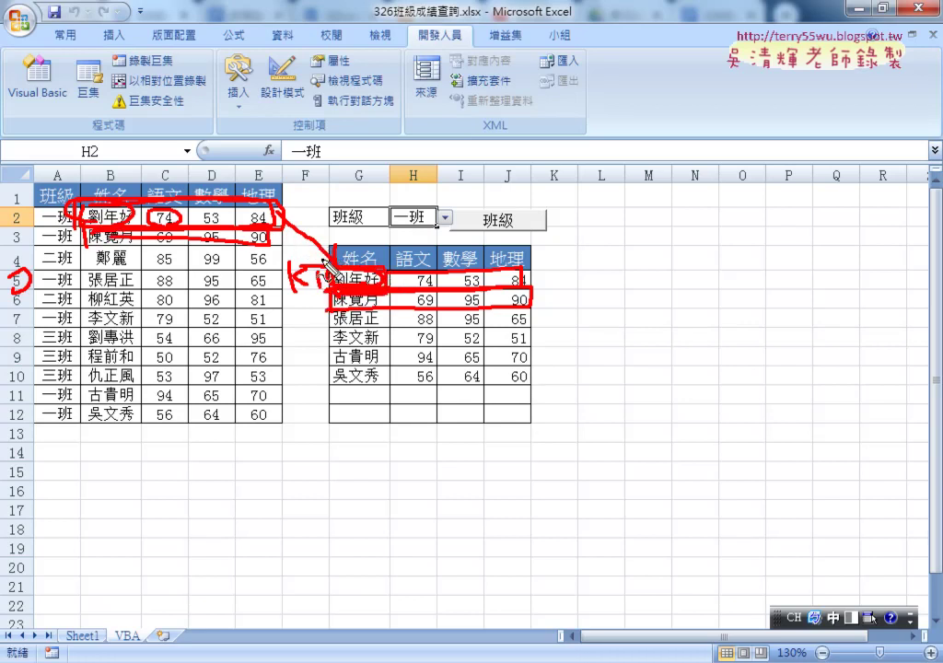
pyautogui.moveTo(393, 301); pyautogui.dragTo(455, 277)
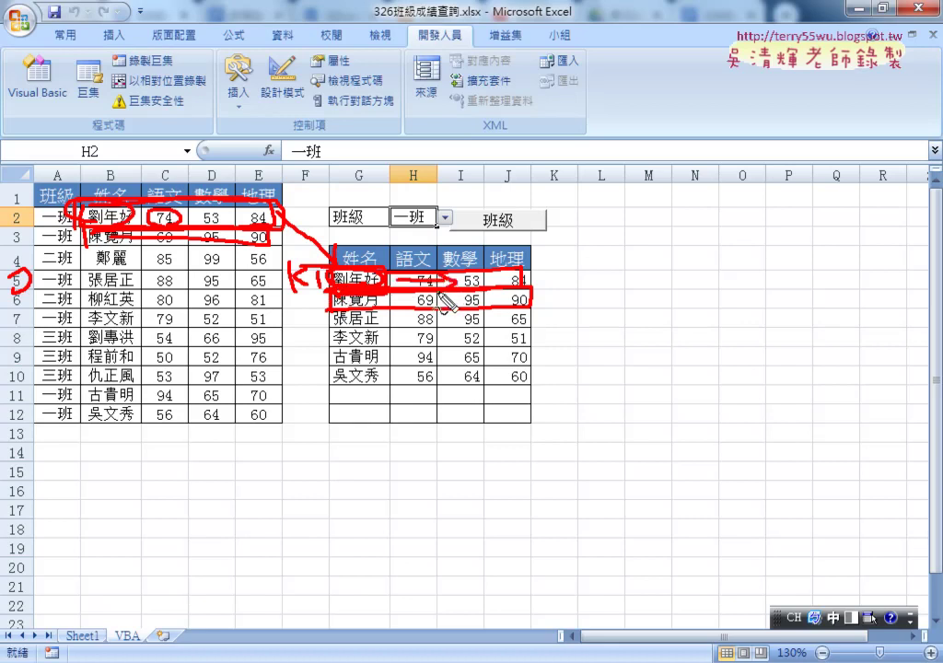
pyautogui.press('Escape')
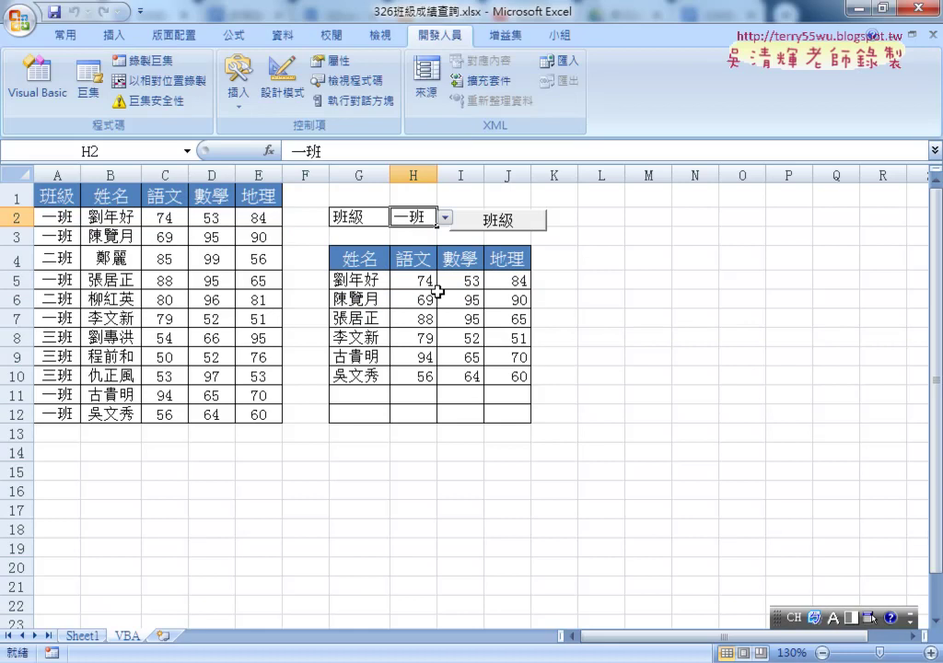
# Step: Show Module1's 班級 macro with a wider code area and select the four Cells assignment lines
pyautogui.click(41, 89)
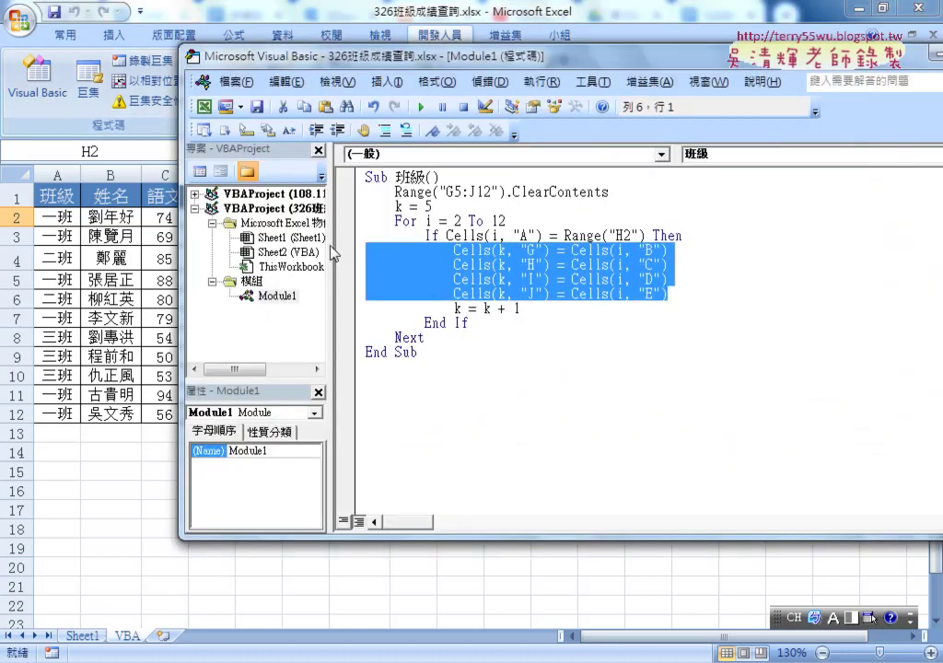
pyautogui.moveTo(332, 253); pyautogui.dragTo(274, 253)
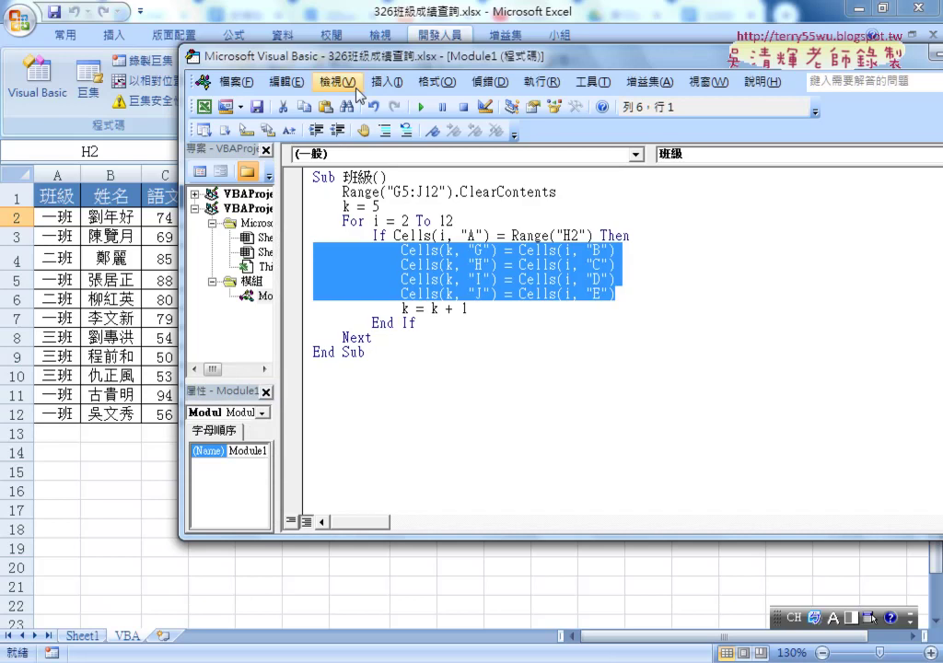
pyautogui.moveTo(288, 51); pyautogui.dragTo(266, 50)
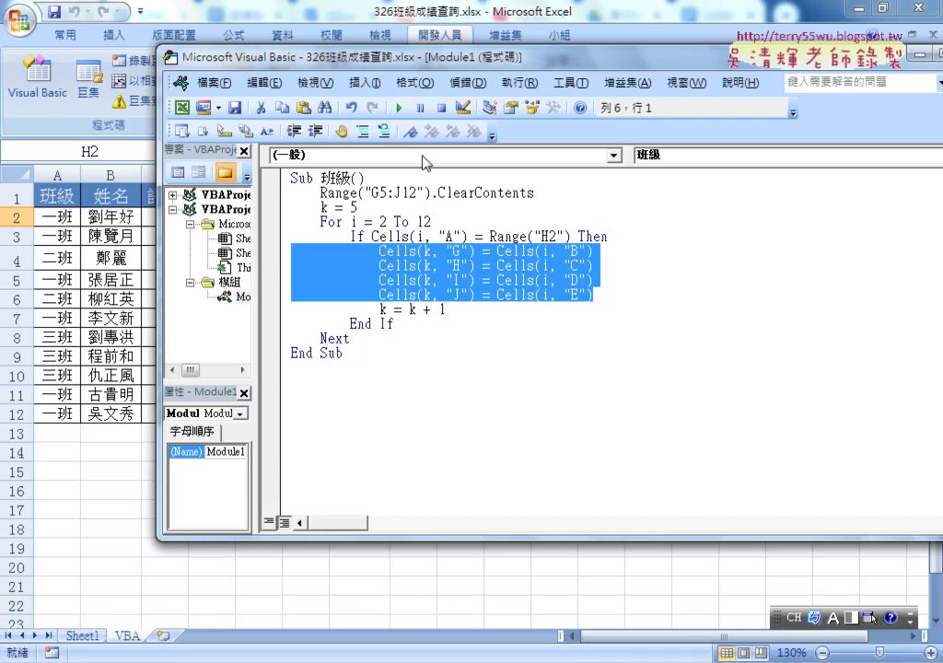
pyautogui.click(447, 289)
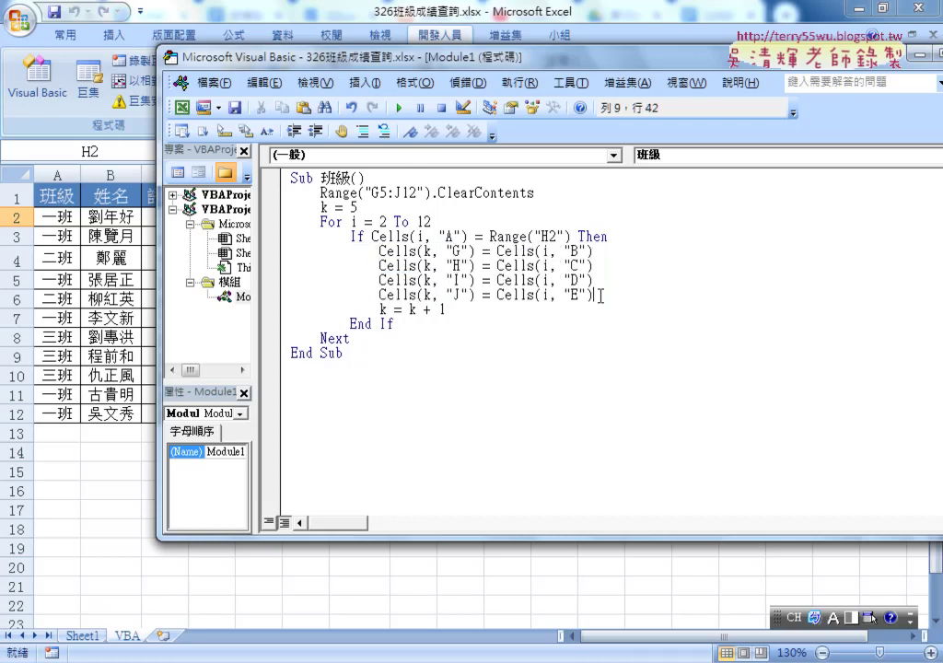
pyautogui.moveTo(594, 295); pyautogui.dragTo(286, 249)
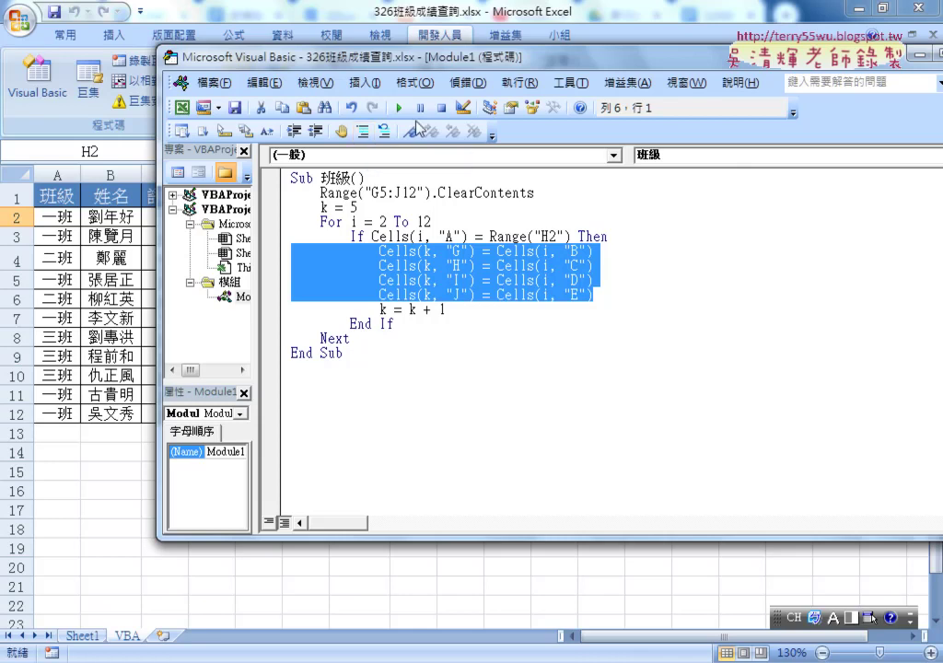
# Step: Comment out the four Cells lines with Comment Block and add a blank line below them
pyautogui.rightClick(412, 110)
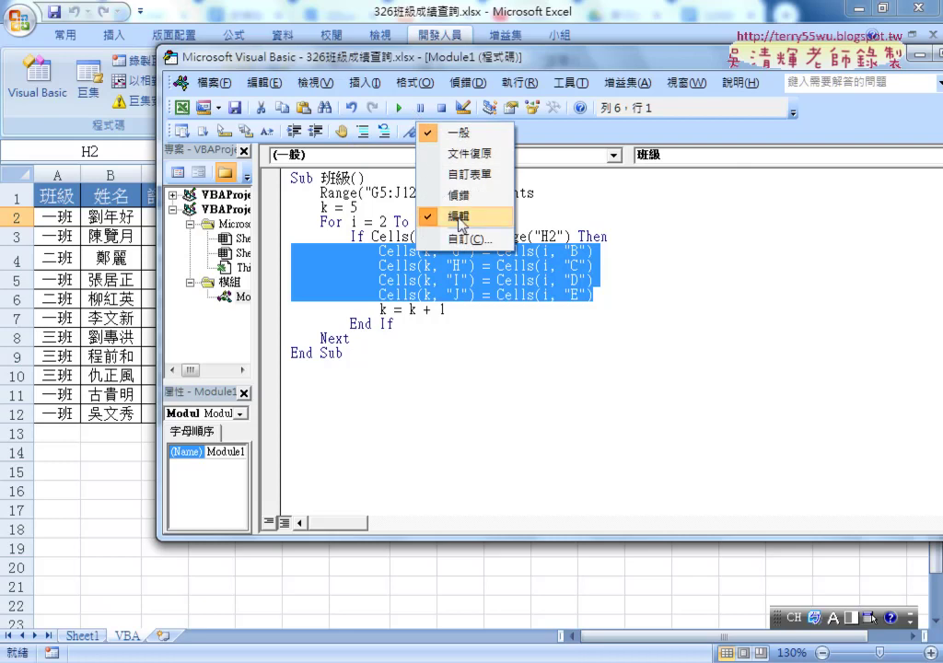
pyautogui.press('Escape')
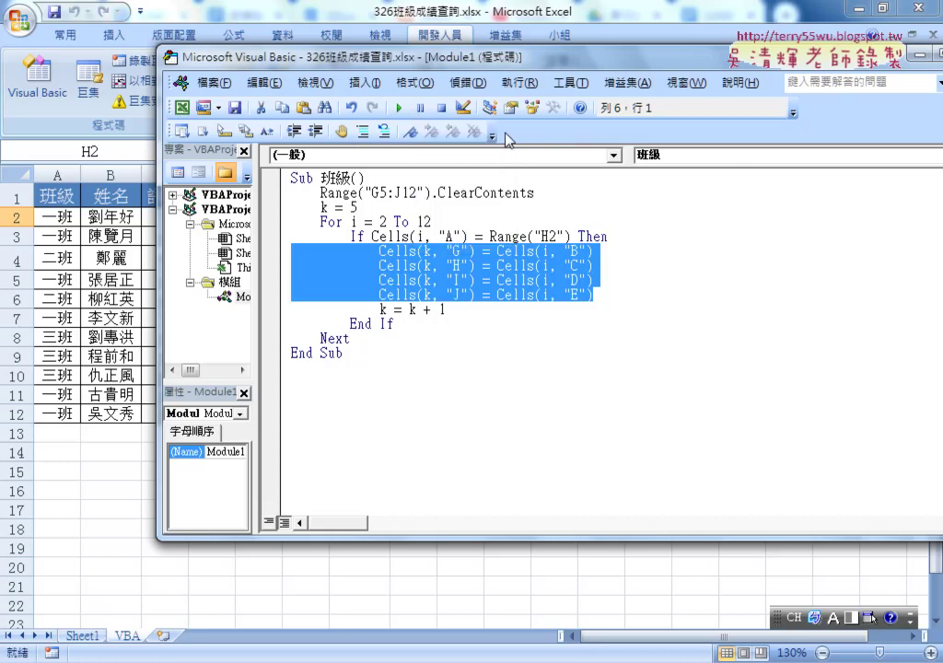
pyautogui.click(365, 136)
pyautogui.click(614, 293)
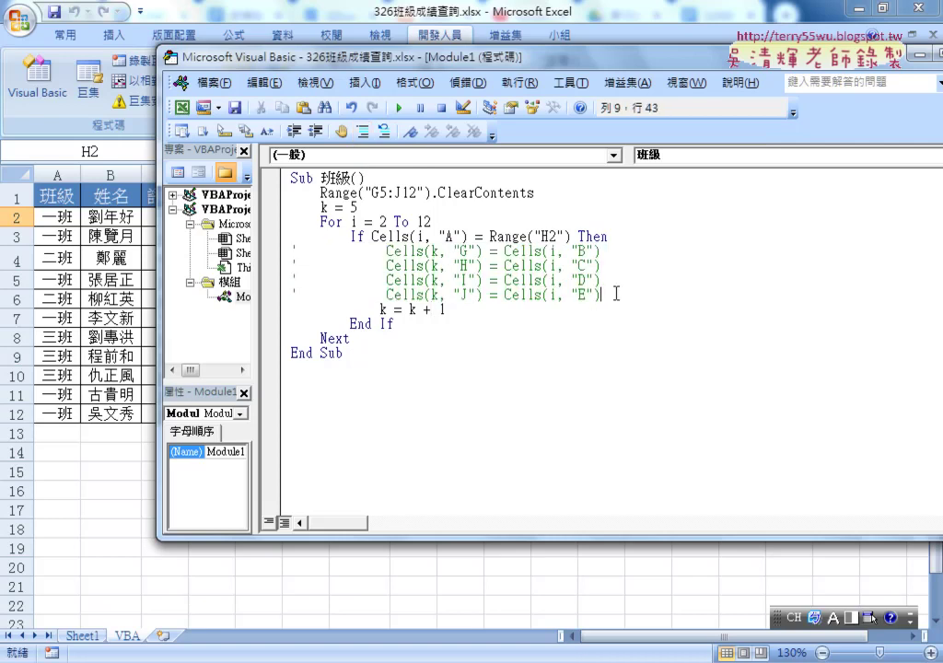
pyautogui.press('Return')
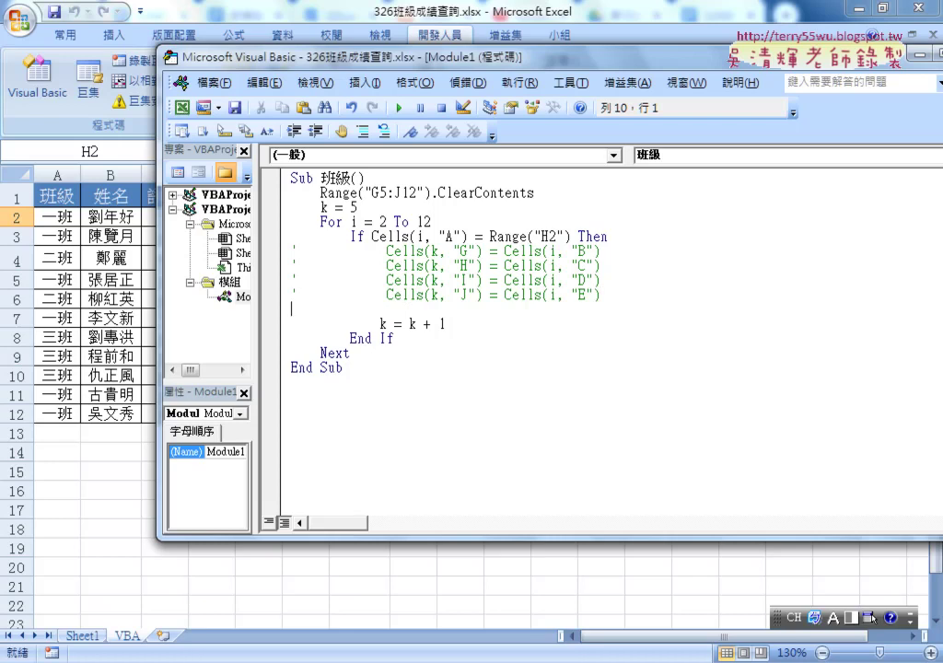
# Step: Write Range("B2:E2").Copy Range("G5") on the new indented line
pyautogui.press('Tab')
pyautogui.press('Tab')
pyautogui.press('Tab')
pyautogui.write('r')
pyautogui.write('ang')
pyautogui.write('e')
pyautogui.write('(')
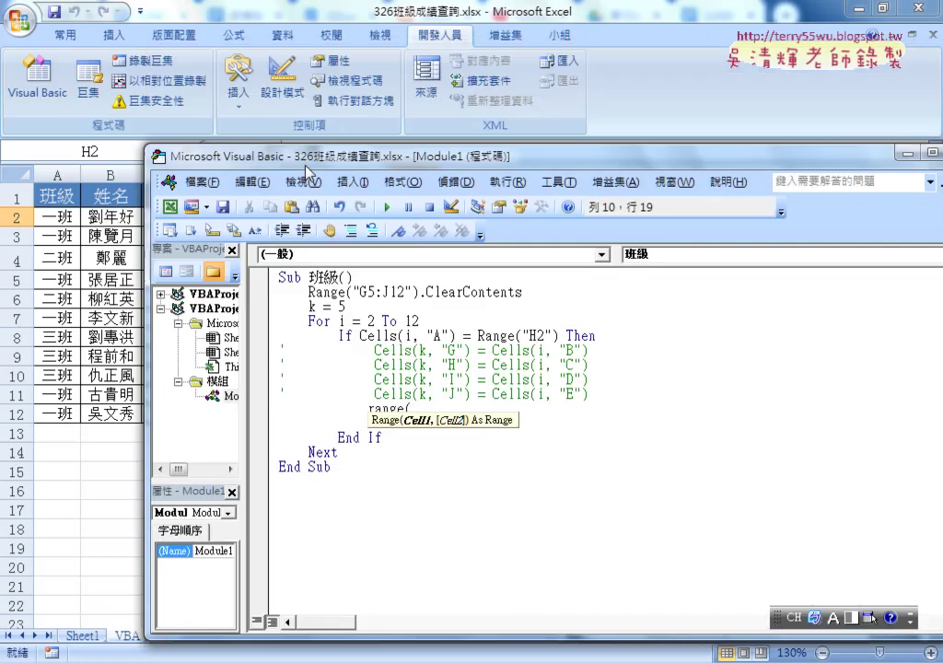
pyautogui.moveTo(263, 57)
pyautogui.mouseDown()
pyautogui.moveTo(279, 228)
pyautogui.moveTo(296, 63)
pyautogui.mouseUp()
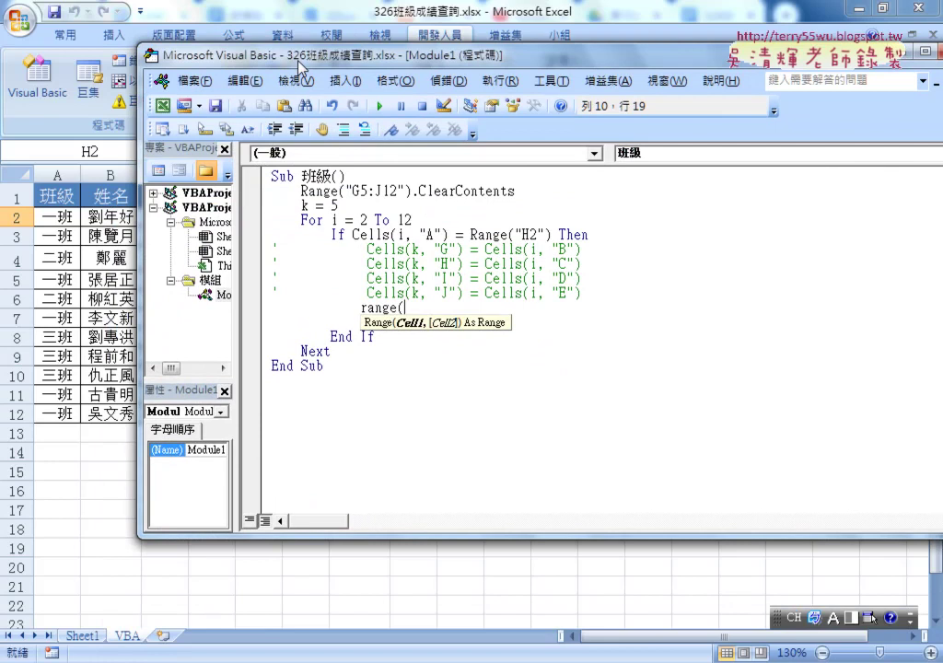
pyautogui.write('"B')
pyautogui.write('2')
pyautogui.write('E')
pyautogui.write('2')
pyautogui.write(')')
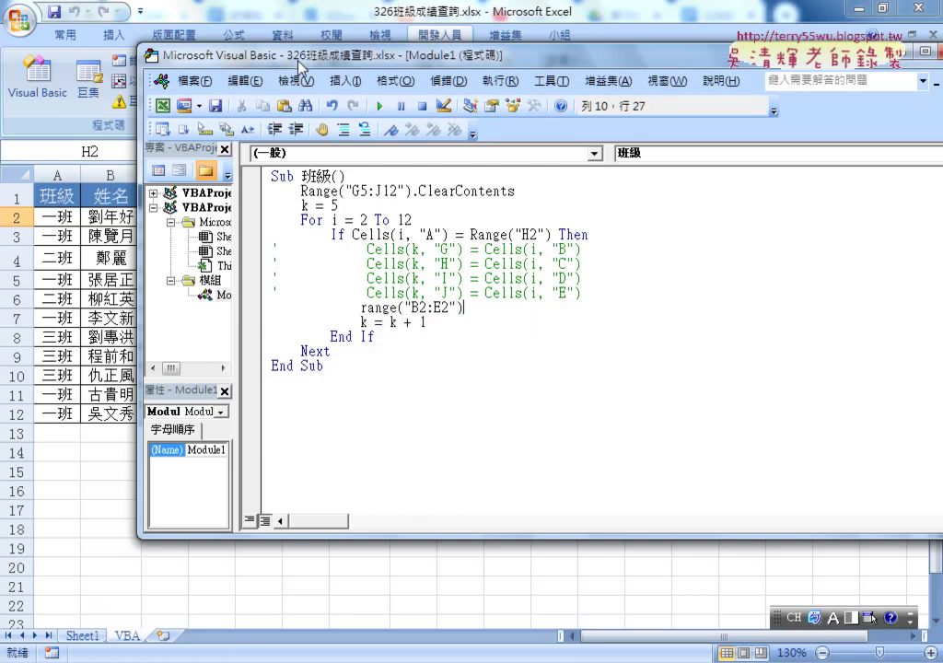
pyautogui.write('.c')
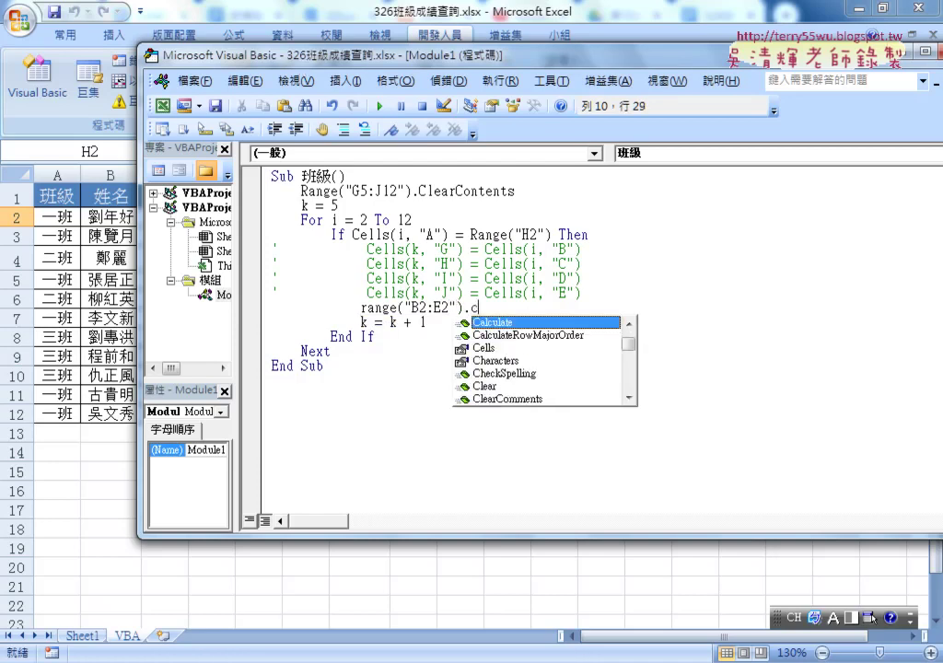
pyautogui.write('op ')
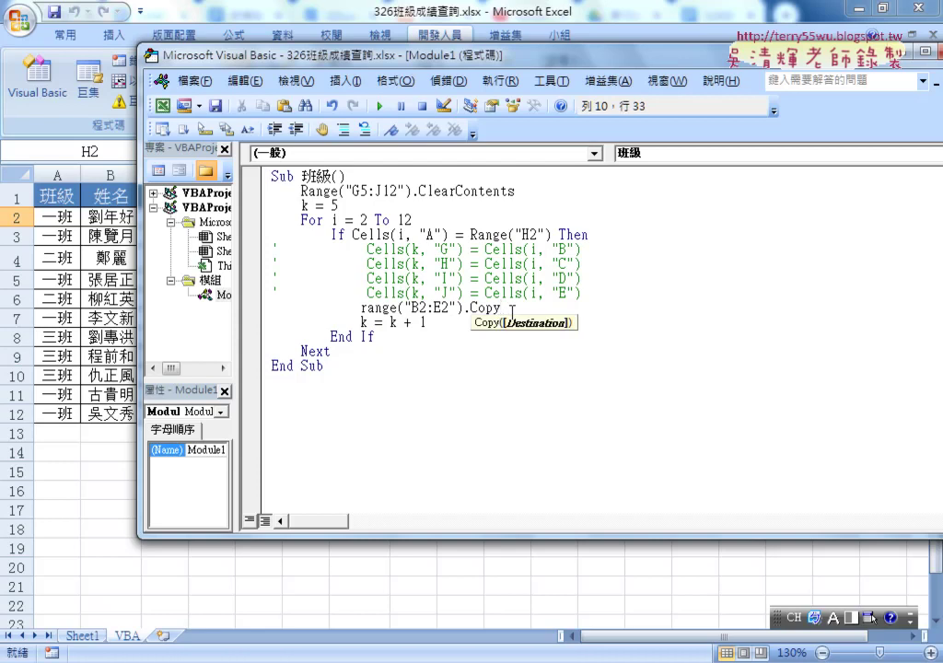
pyautogui.write(' range')
pyautogui.write('(')
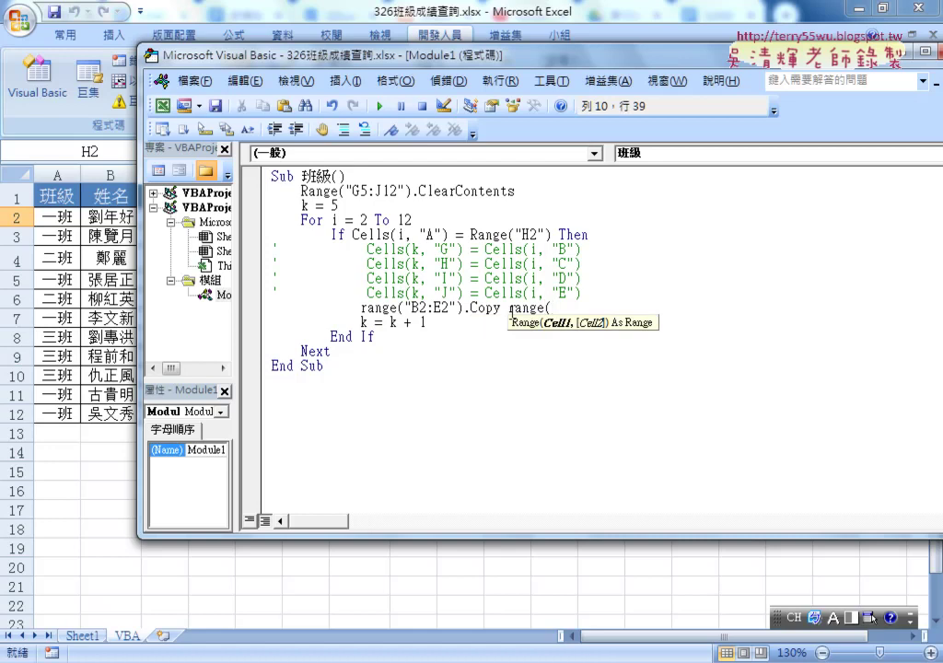
pyautogui.write('"')
pyautogui.write('G')
pyautogui.write('5"')
pyautogui.write(')')
pyautogui.press('Down')
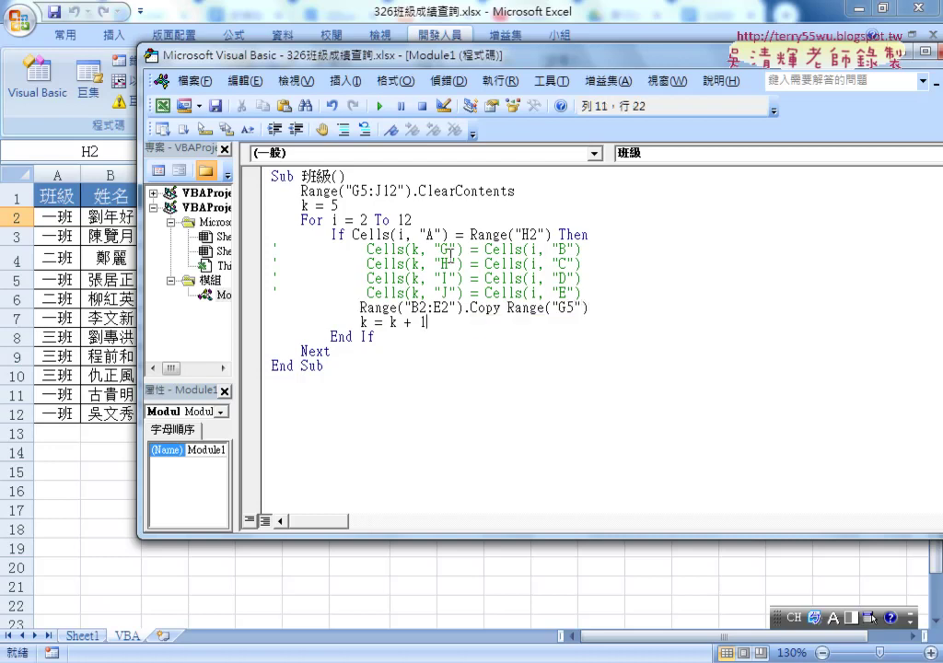
# Step: Highlight the fixed row numbers in B2 and E2 and point out the loop counter i
pyautogui.press('Up')
pyautogui.hotkey('shift', 'Left')
pyautogui.press('Right')
pyautogui.press('Right')
pyautogui.press('Right')
pyautogui.hotkey('shift', 'Left')
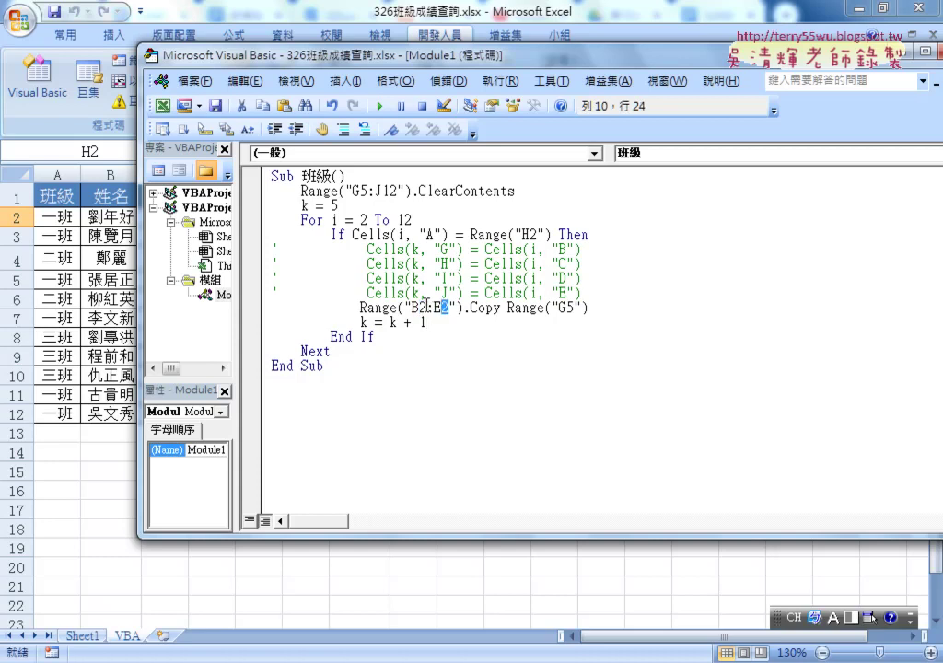
pyautogui.doubleClick(334, 220)
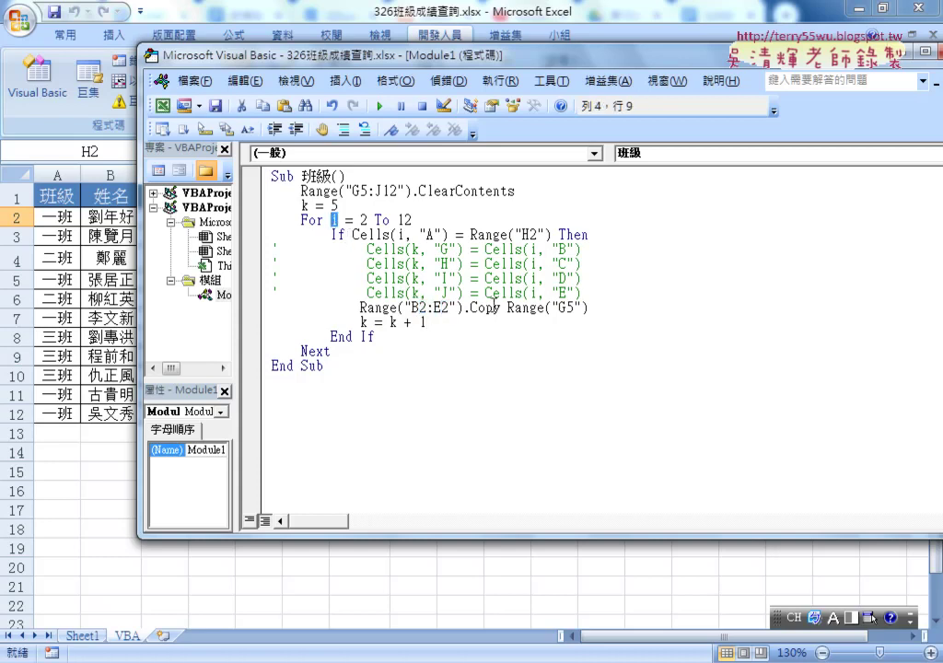
# Step: Replace the start cell B2 with "B" & i, spacing out the joins around i
pyautogui.moveTo(572, 308); pyautogui.dragTo(565, 308)
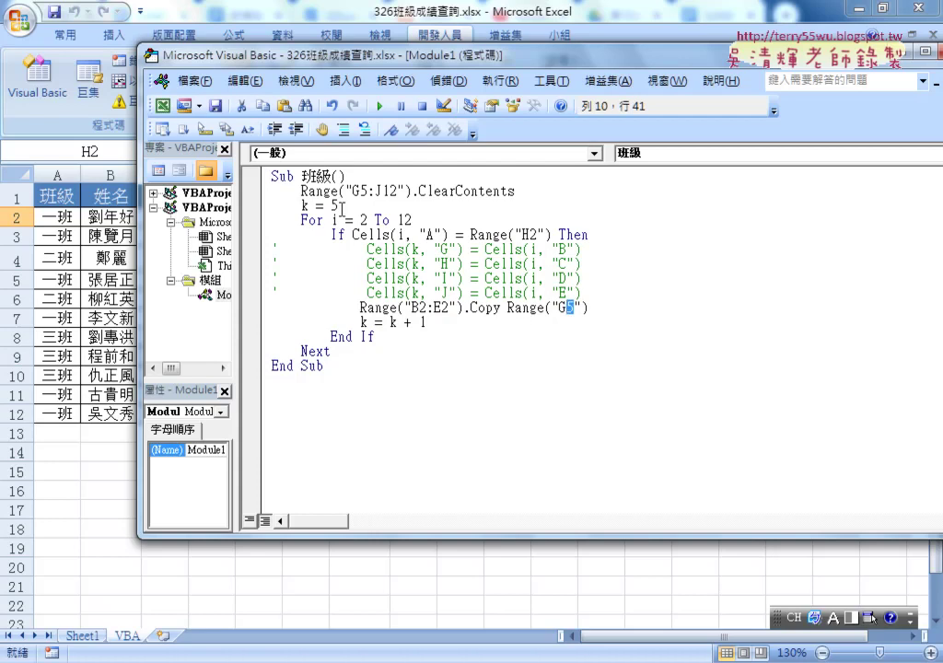
pyautogui.doubleClick(304, 205)
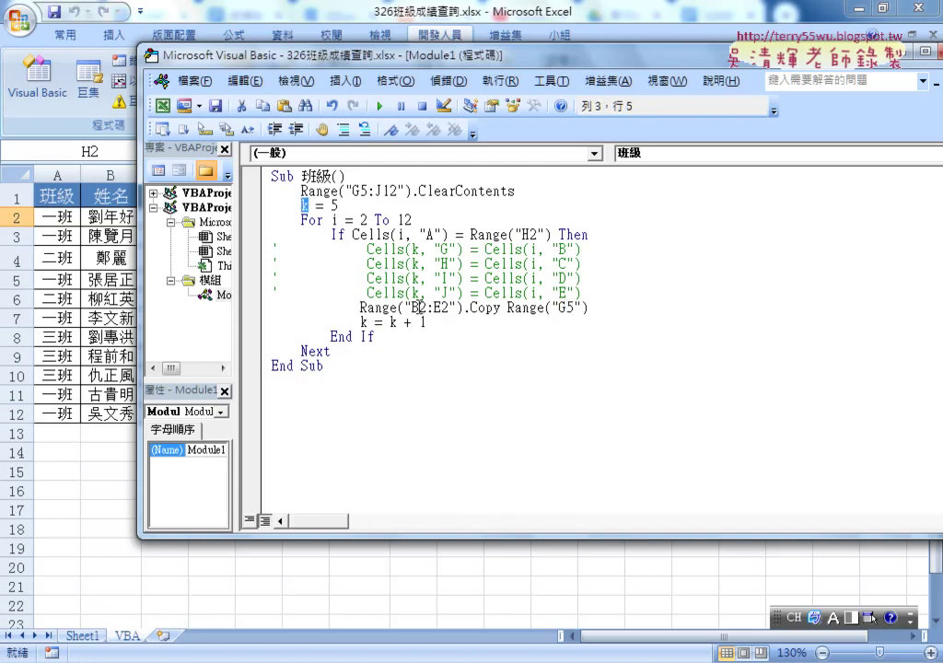
pyautogui.moveTo(359, 307); pyautogui.dragTo(589, 307)
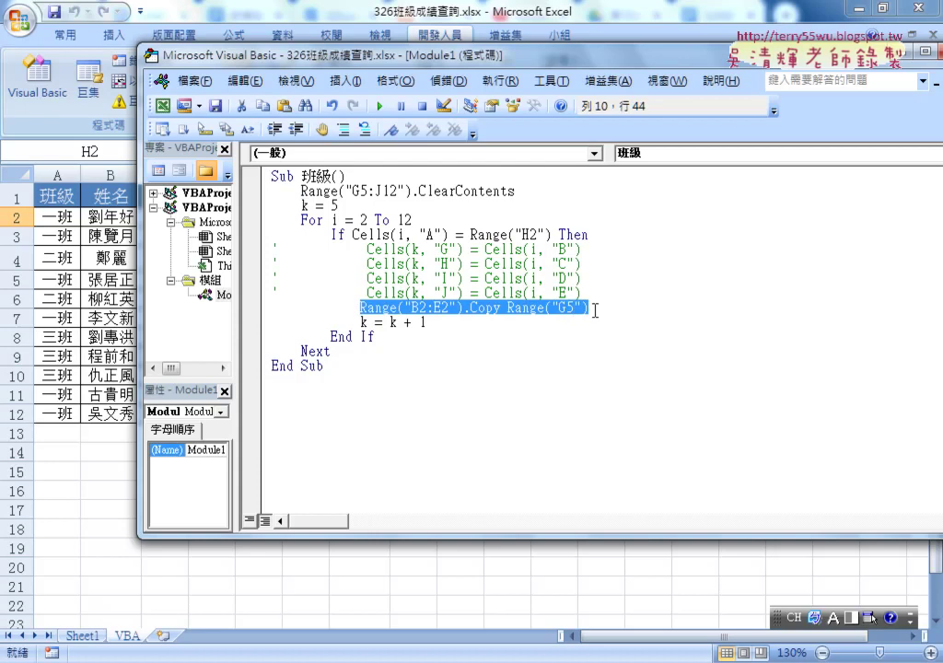
pyautogui.moveTo(426, 308); pyautogui.dragTo(419, 308)
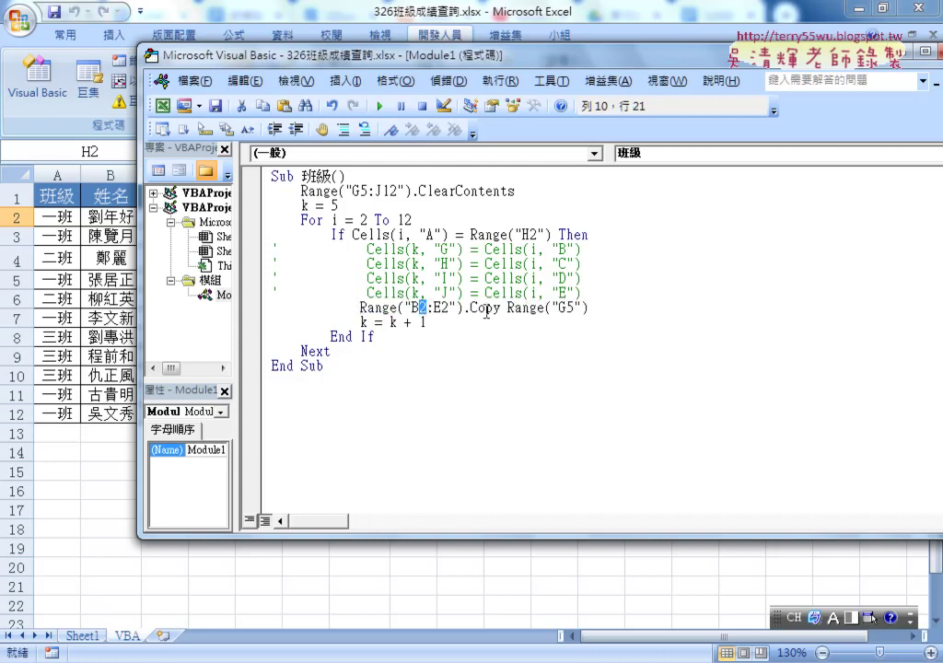
pyautogui.write('"B"')
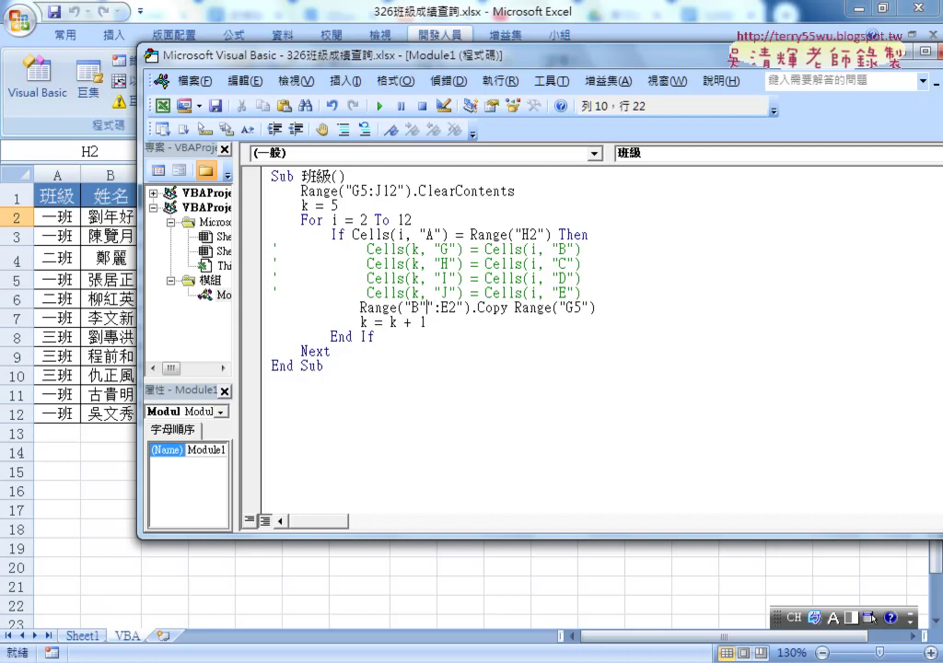
pyautogui.write('&&')
pyautogui.click(430, 307)
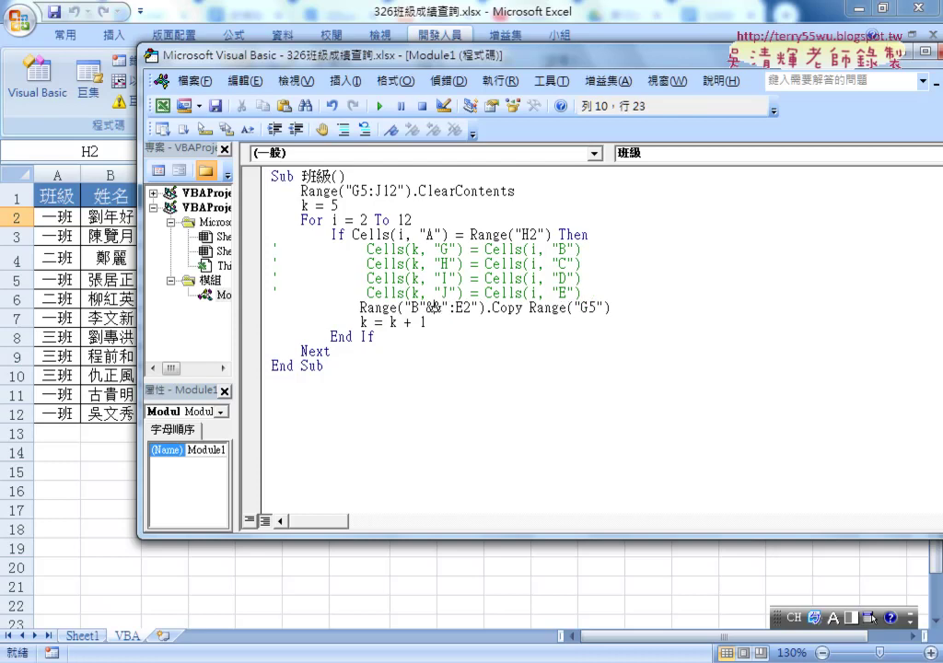
pyautogui.write('i')
pyautogui.press('Left')
pyautogui.press('Left')
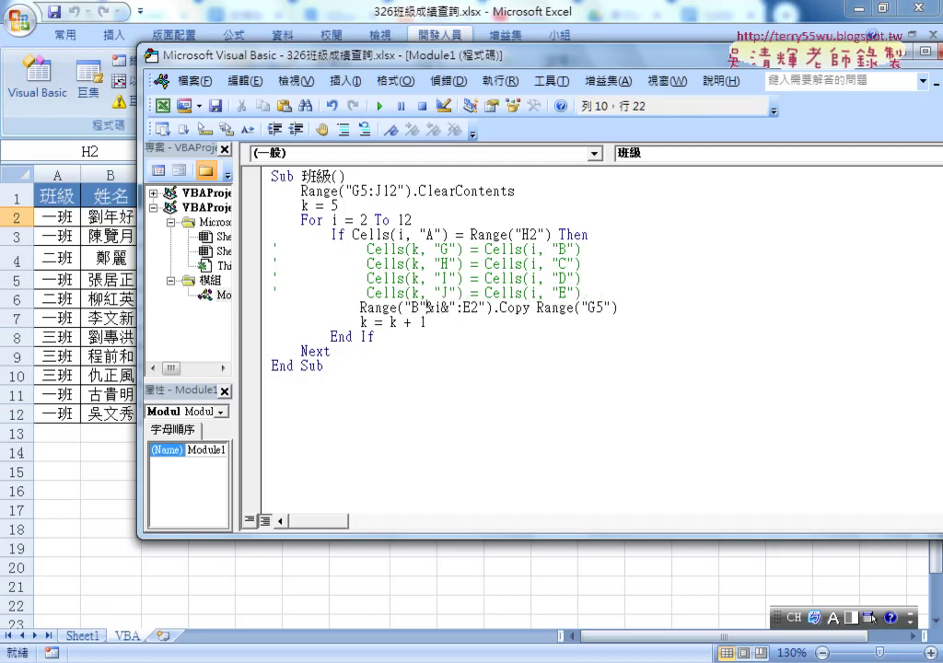
pyautogui.press('space')
pyautogui.press('Right')
pyautogui.press('space')
pyautogui.press('Right')
pyautogui.press('space')
pyautogui.press('Right')
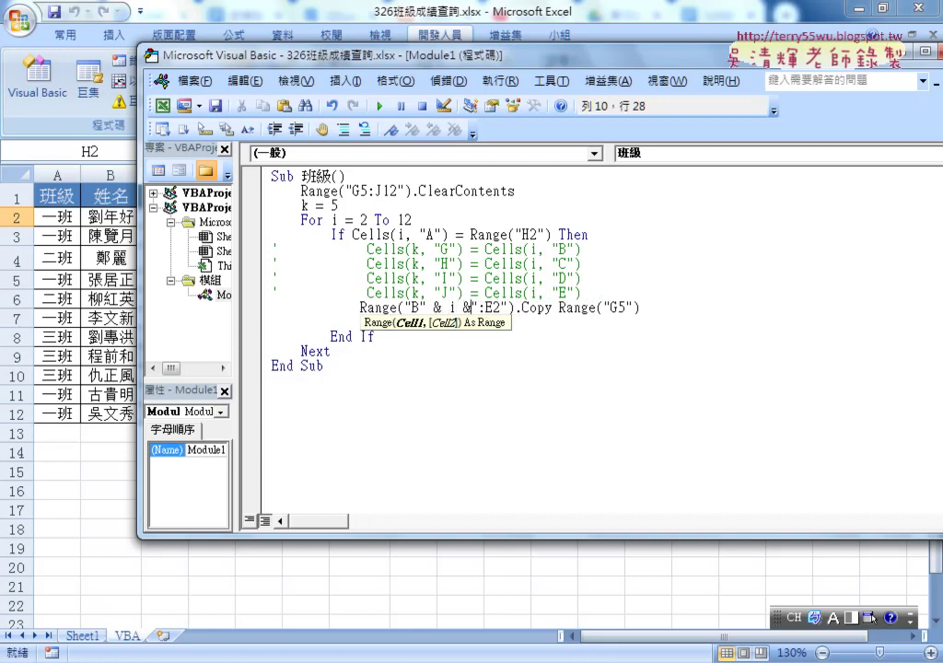
# Step: Replace the fixed row 2 after :E with & i so the range ends on row i
pyautogui.press('Right')
pyautogui.press('Right')
pyautogui.press('Right')
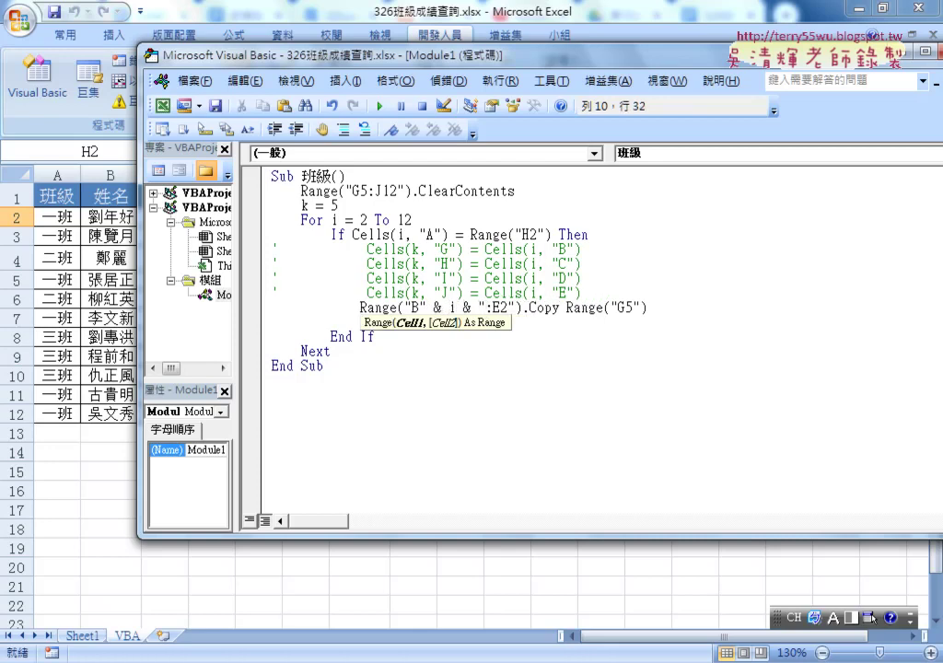
pyautogui.press('Right')
pyautogui.hotkey('shift', 'Right')
pyautogui.click(498, 307)
pyautogui.press('Delete')
pyautogui.press('Right')
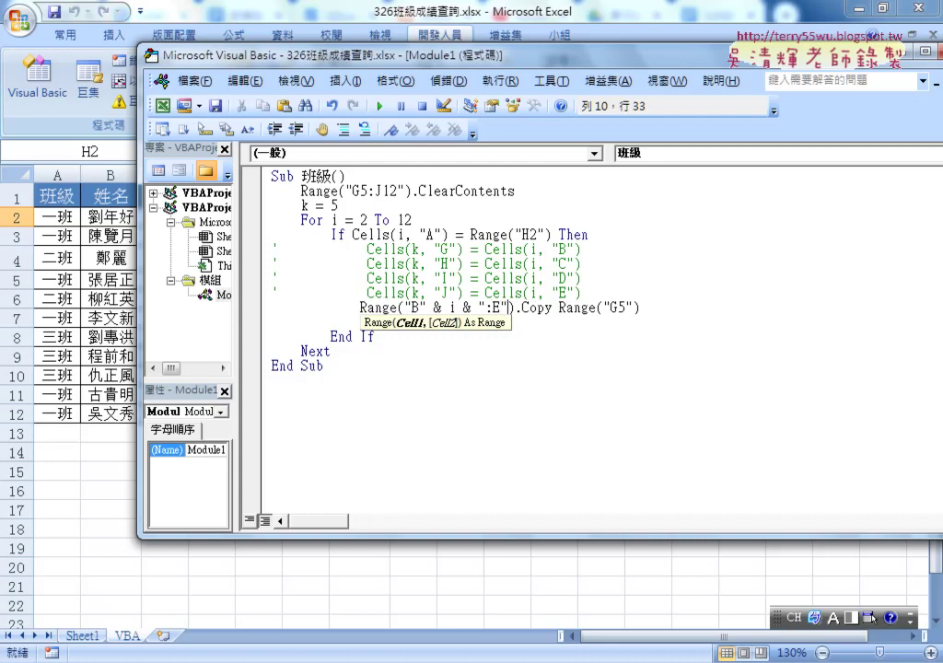
pyautogui.write('& ')
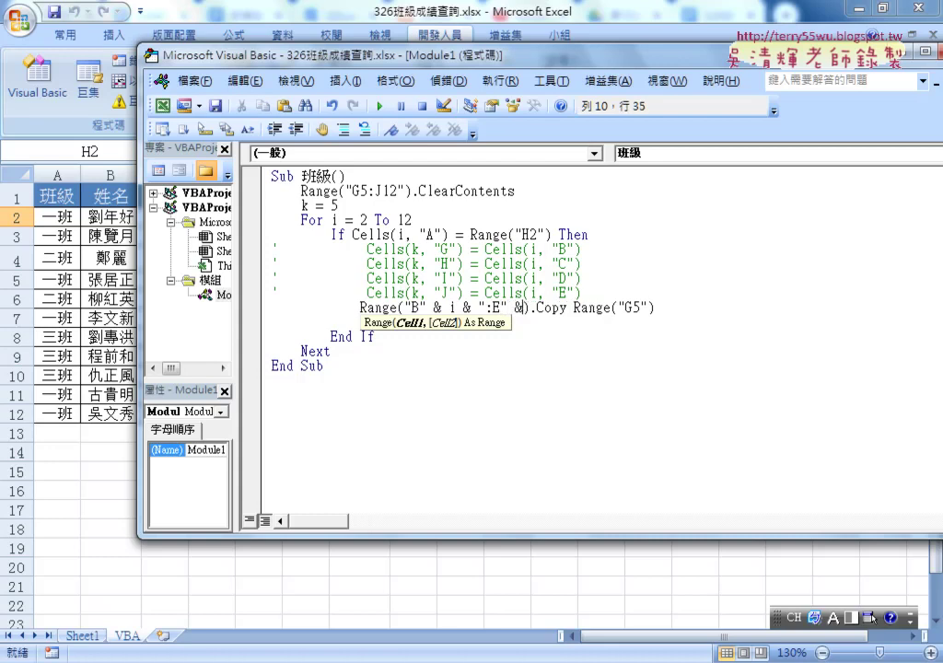
pyautogui.write('i')
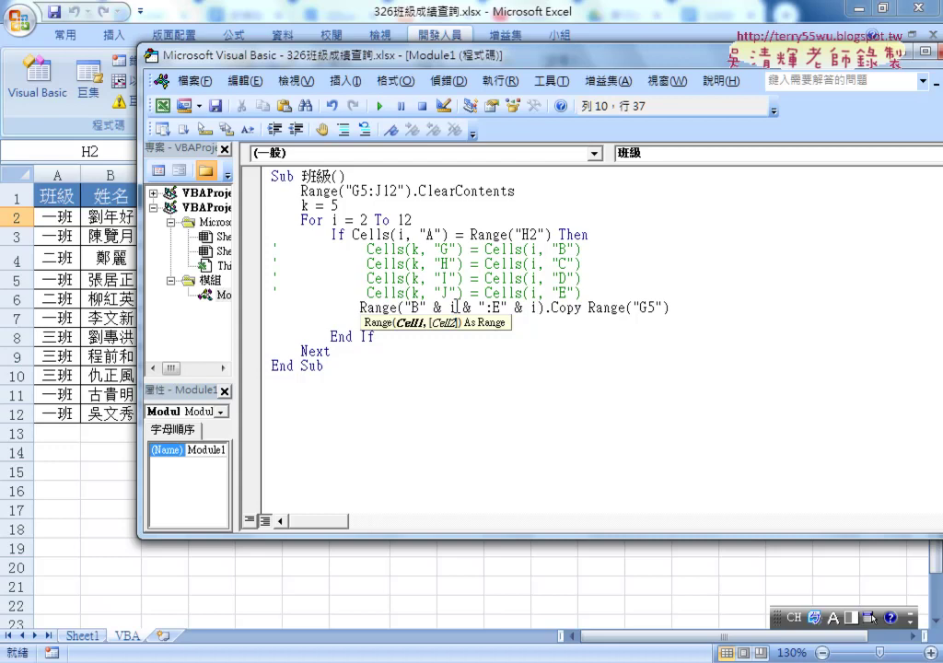
# Step: Change the paste target G5 to "G" & k, then narrow the editor to reveal the sheet
pyautogui.moveTo(455, 307); pyautogui.dragTo(488, 308)
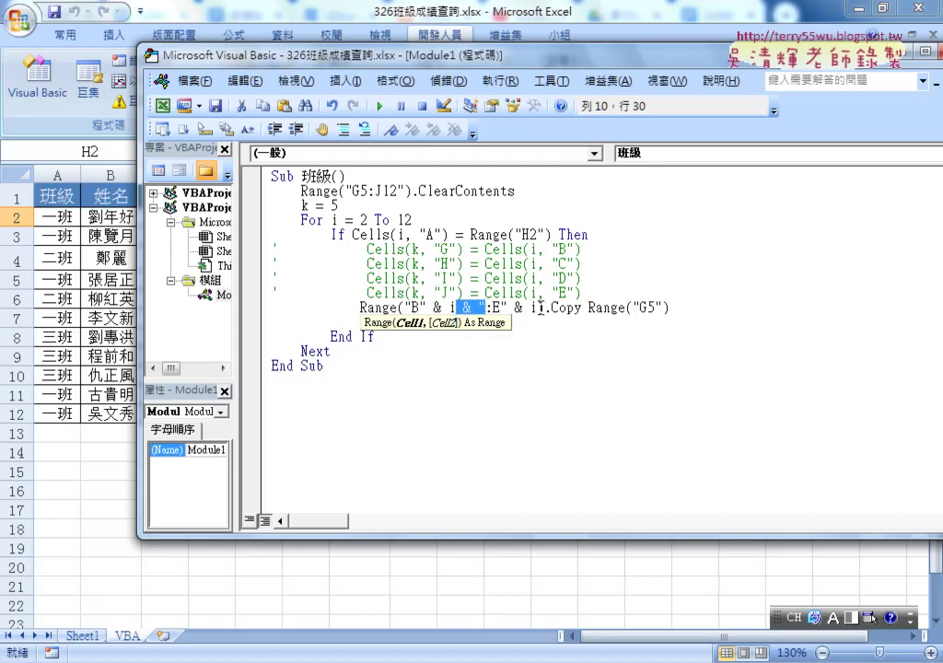
pyautogui.moveTo(537, 307); pyautogui.dragTo(507, 308)
pyautogui.write('k = k + 1')
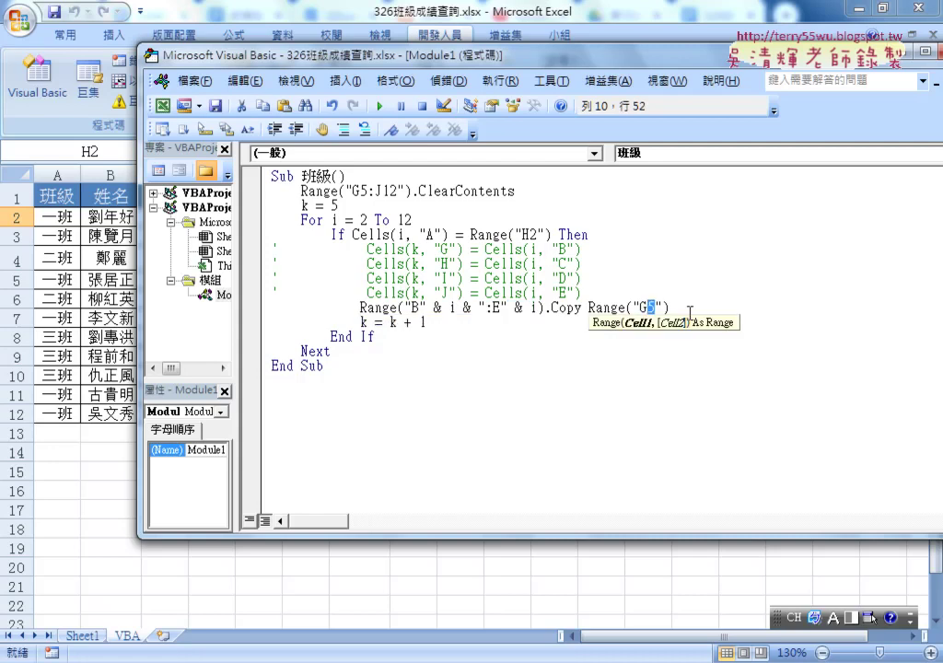
pyautogui.write('"')
pyautogui.press('Delete')
pyautogui.write('& ')
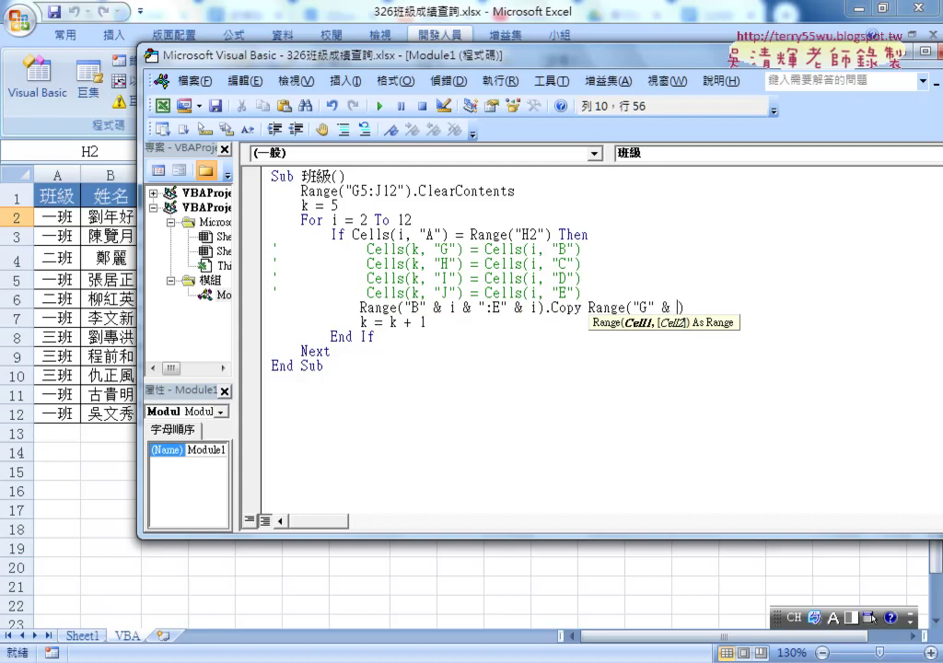
pyautogui.write('k')
pyautogui.click(679, 359)
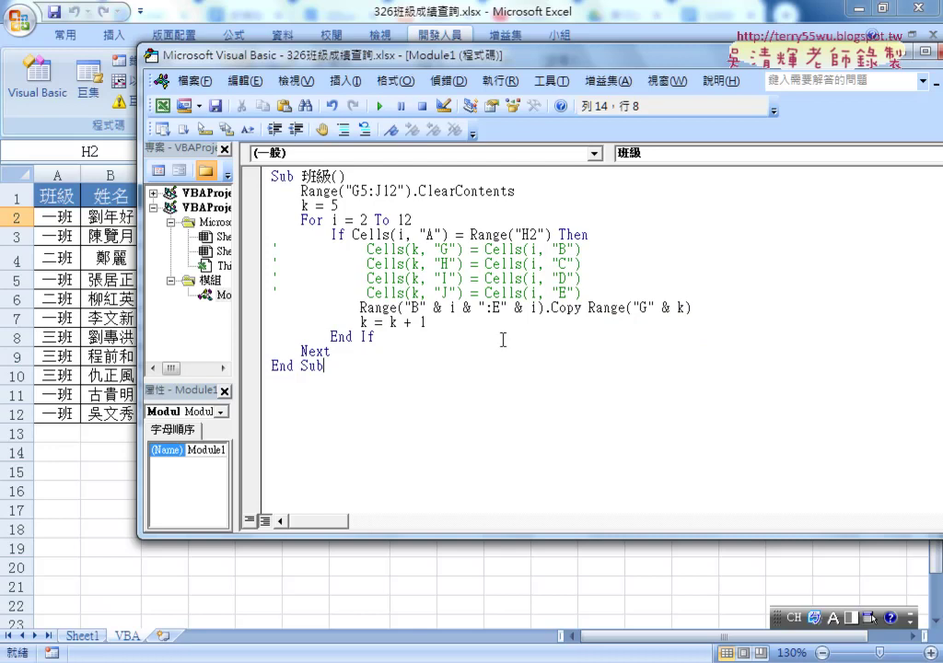
pyautogui.moveTo(147, 267); pyautogui.dragTo(406, 270)
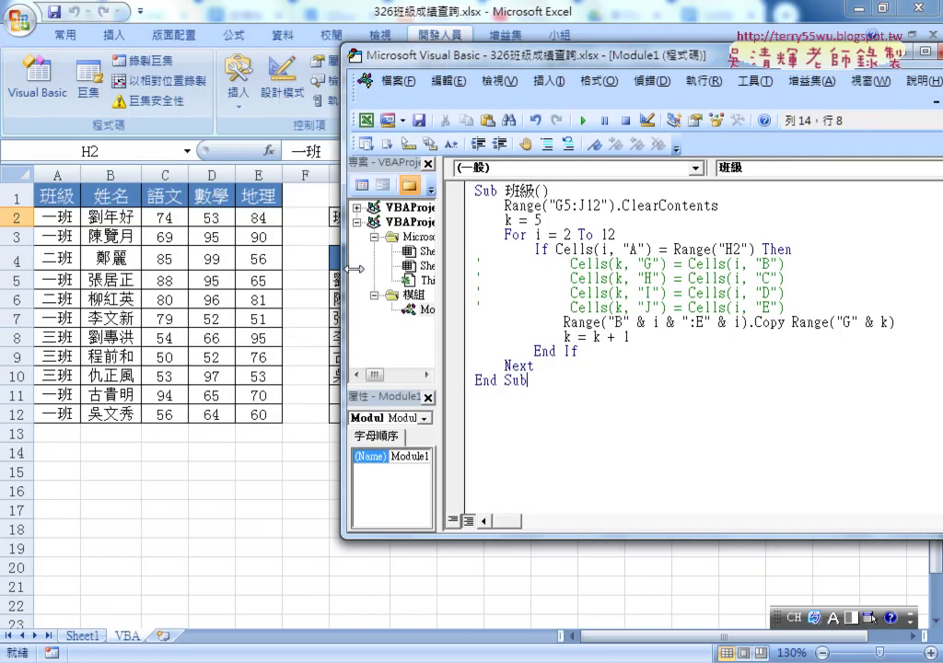
# Step: Clear the old results in G5:J10 and run the lookup for 二班
pyautogui.click(364, 318)
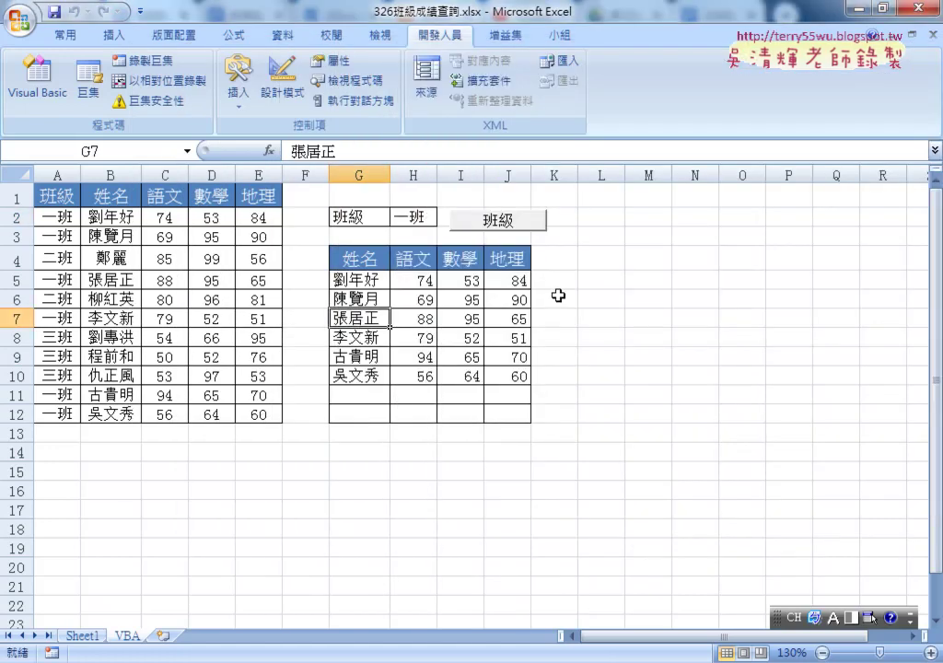
pyautogui.moveTo(389, 287); pyautogui.dragTo(518, 376)
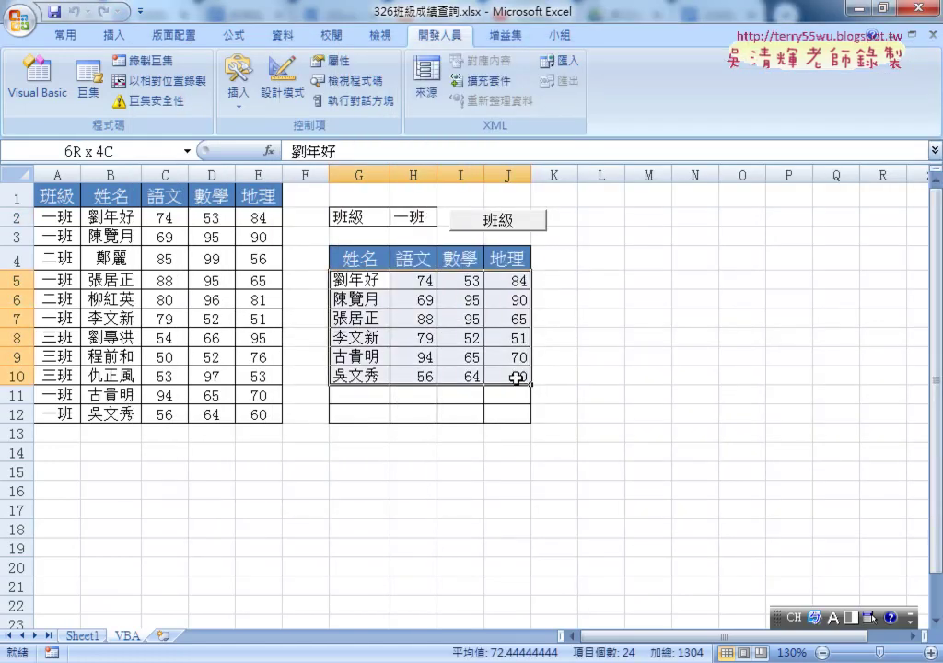
pyautogui.press('Delete')
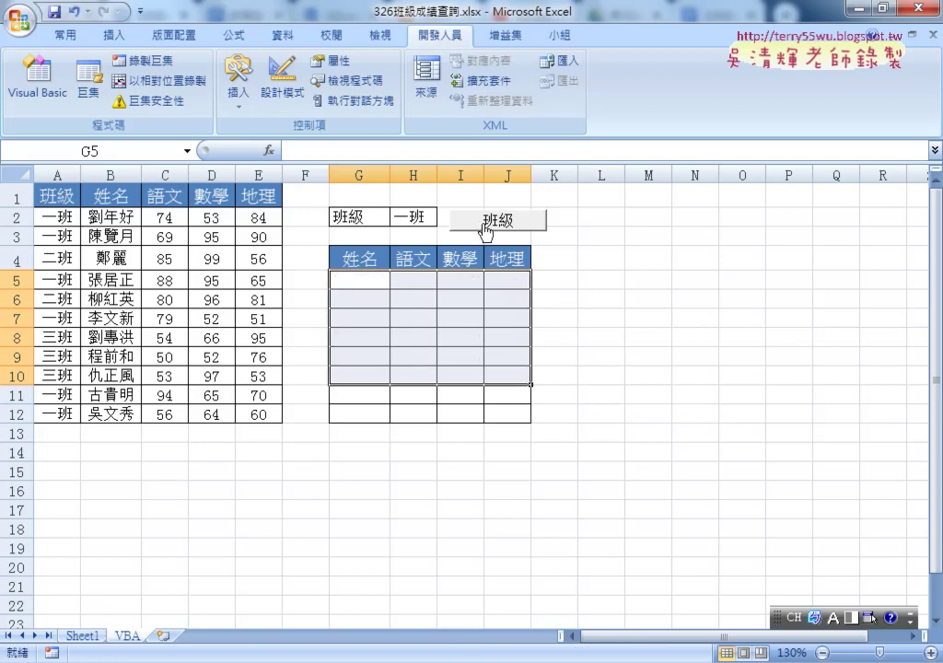
pyautogui.click(415, 215)
pyautogui.click(445, 218)
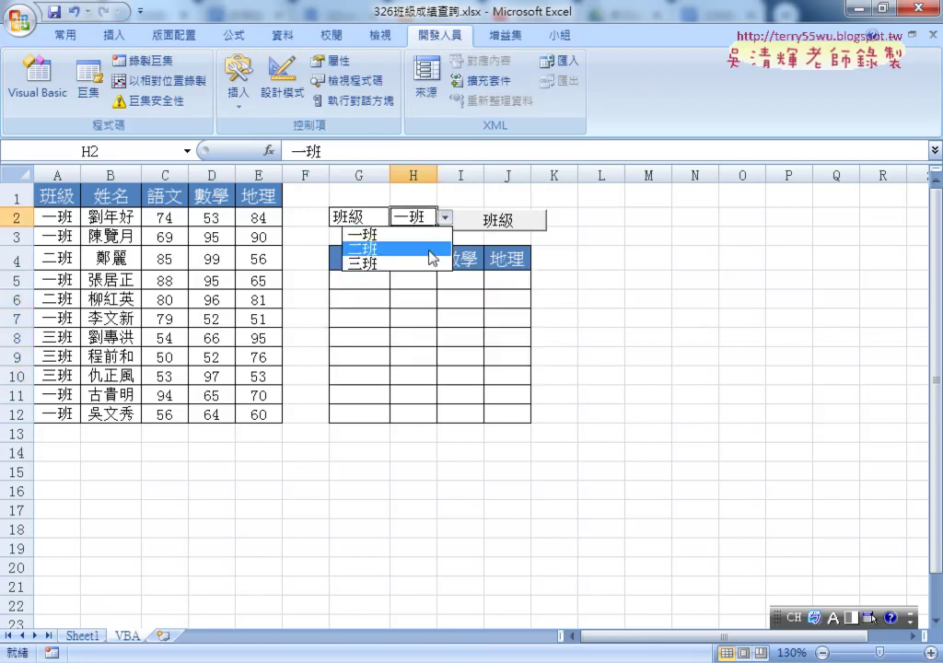
pyautogui.click(432, 248)
pyautogui.click(488, 225)
# Step: Rerun the lookup for 三班, then for 一班
pyautogui.click(445, 216)
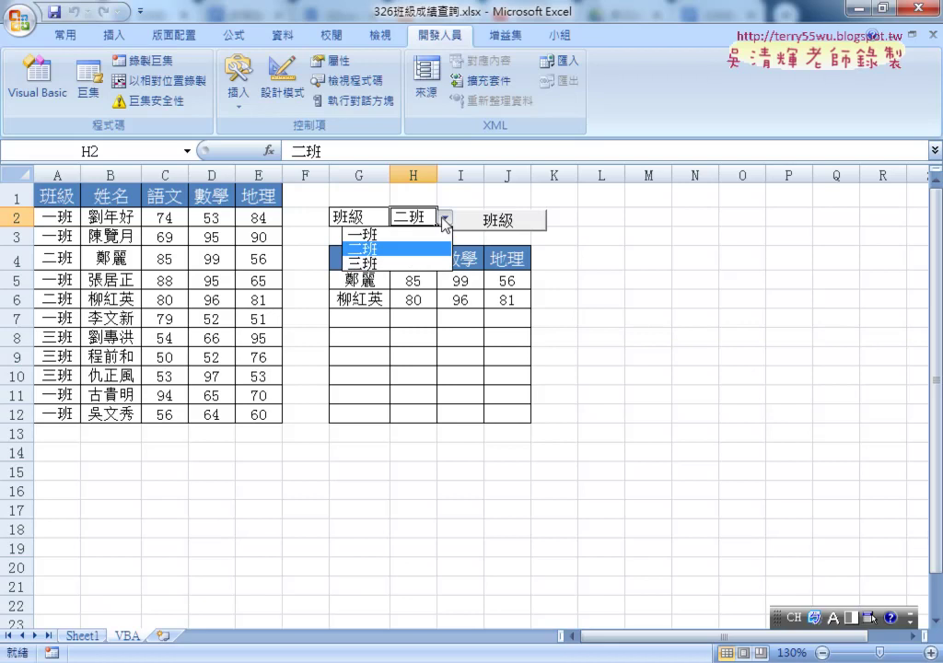
pyautogui.click(432, 262)
pyautogui.click(505, 225)
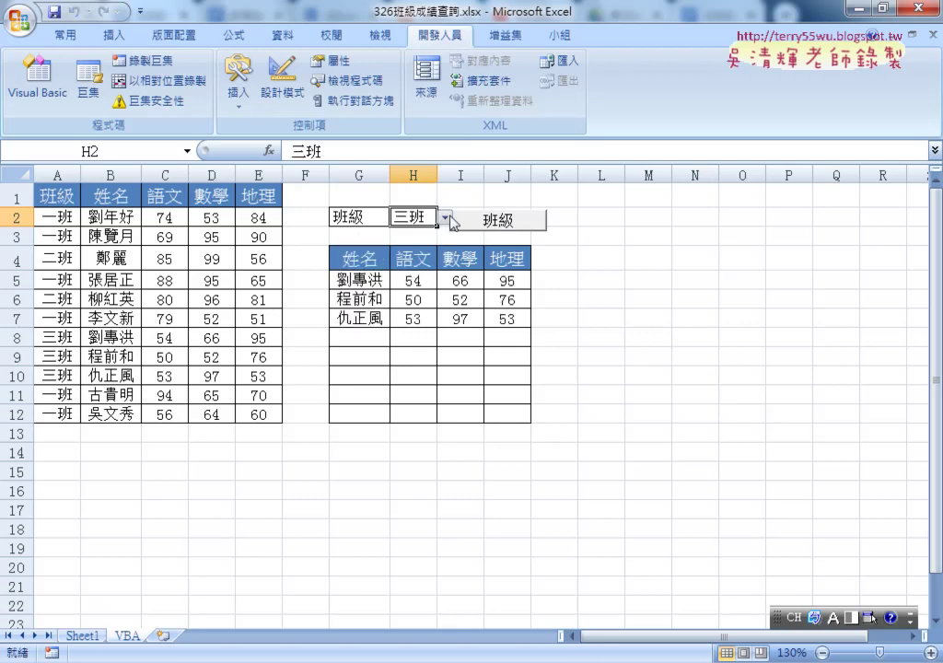
pyautogui.click(440, 218)
pyautogui.click(422, 217)
pyautogui.click(445, 216)
pyautogui.click(423, 234)
pyautogui.click(484, 222)
# Step: Delete the four commented-out Cells lines, leaving the single Range copy line, and select the For…Next loop
pyautogui.click(59, 92)
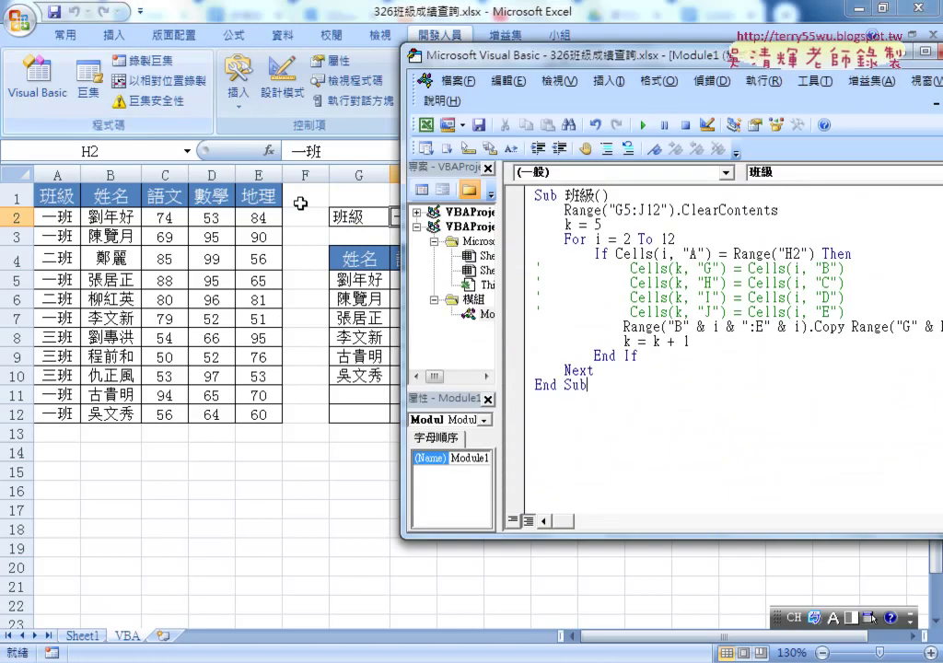
pyautogui.moveTo(845, 313); pyautogui.dragTo(518, 269)
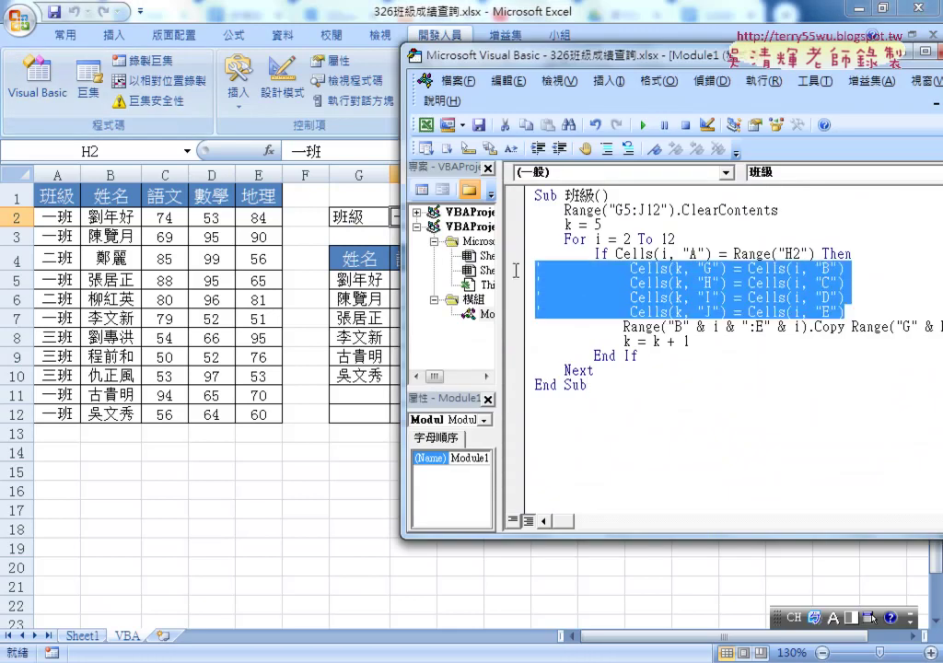
pyautogui.press('Delete')
pyautogui.press('BackSpace')
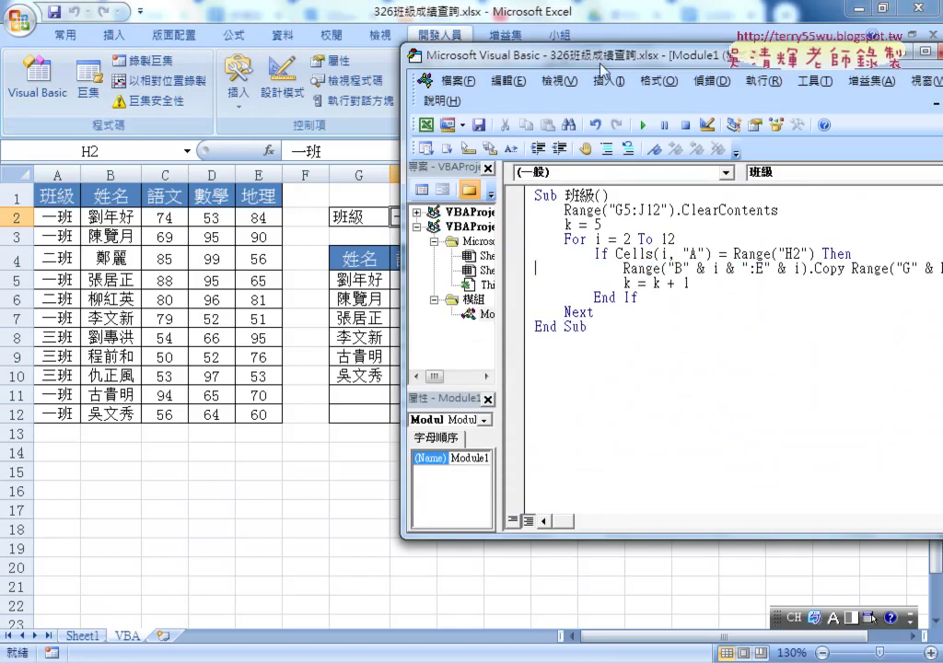
pyautogui.moveTo(524, 43); pyautogui.dragTo(283, 63)
pyautogui.moveTo(744, 297); pyautogui.dragTo(831, 292)
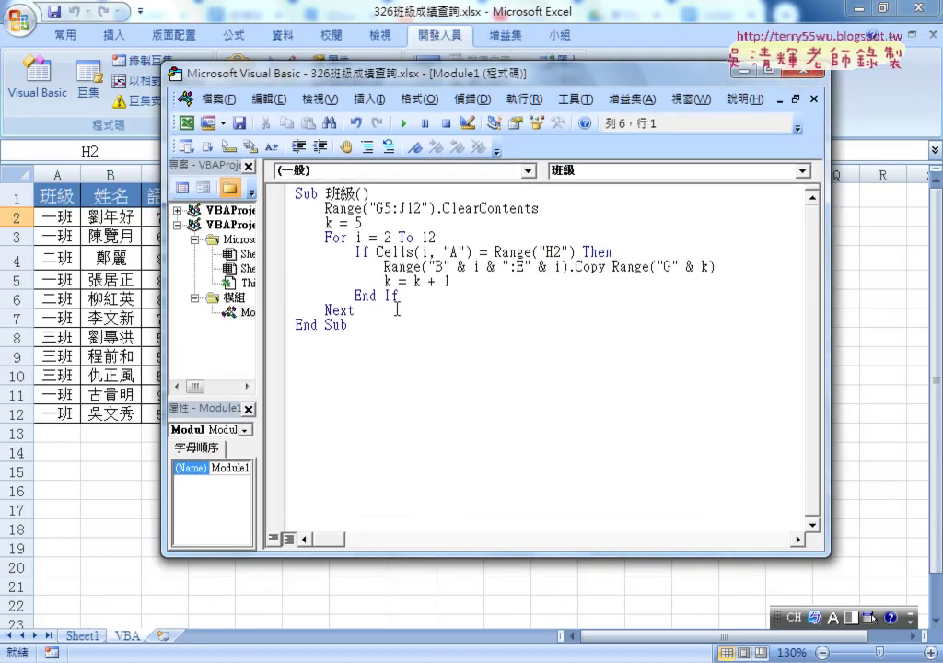
pyautogui.moveTo(354, 311)
pyautogui.mouseDown()
pyautogui.moveTo(297, 294)
pyautogui.moveTo(295, 237)
pyautogui.mouseUp()
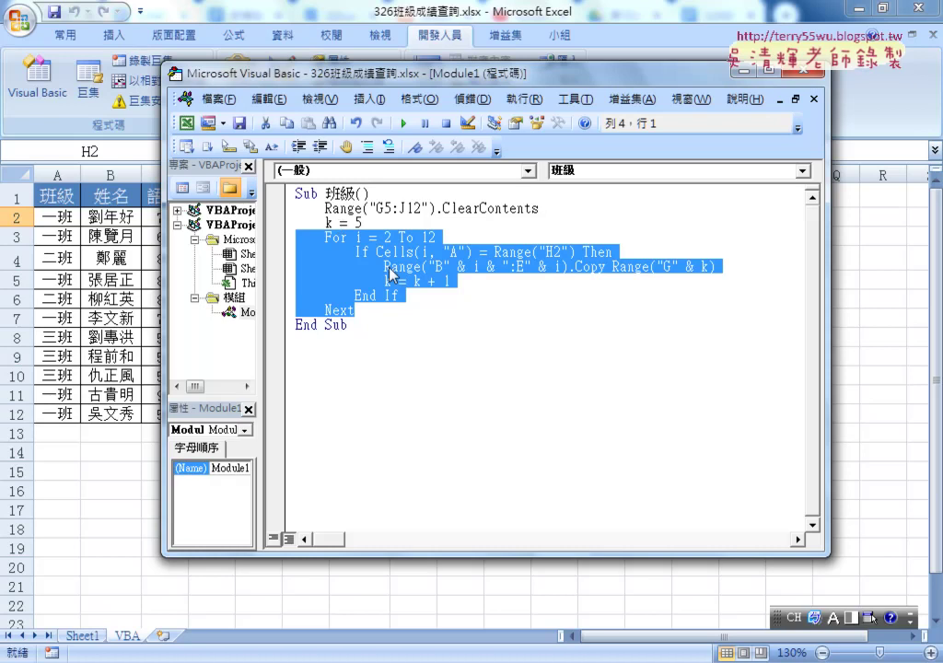
pyautogui.click(304, 340)
pyautogui.moveTo(383, 266); pyautogui.dragTo(715, 266)
pyautogui.click(663, 266)
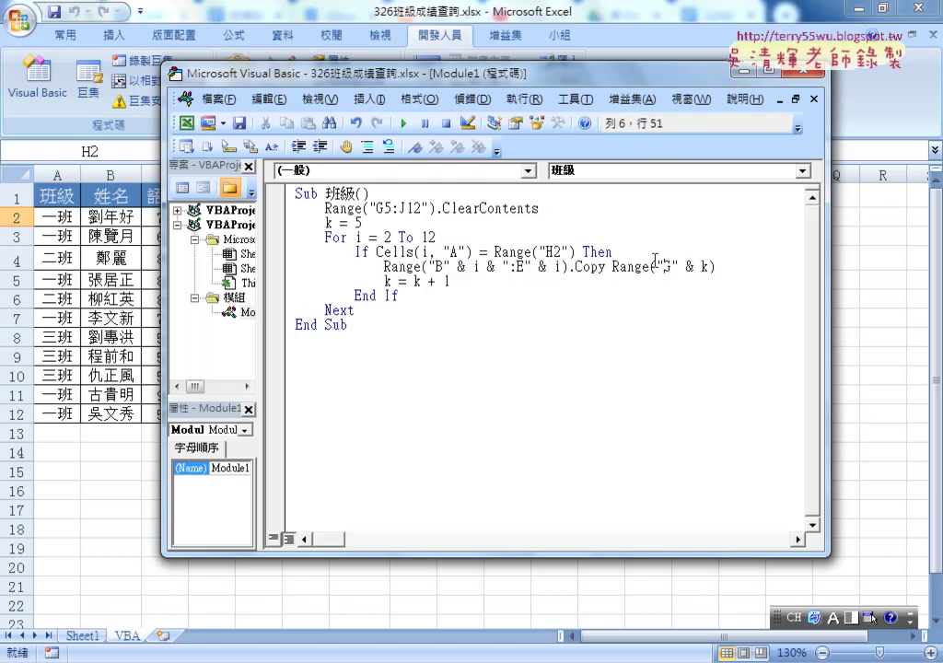
pyautogui.moveTo(569, 266)
pyautogui.mouseDown()
pyautogui.moveTo(398, 252)
pyautogui.moveTo(383, 266)
pyautogui.mouseUp()
pyautogui.click(582, 266)
pyautogui.moveTo(611, 266); pyautogui.dragTo(715, 266)
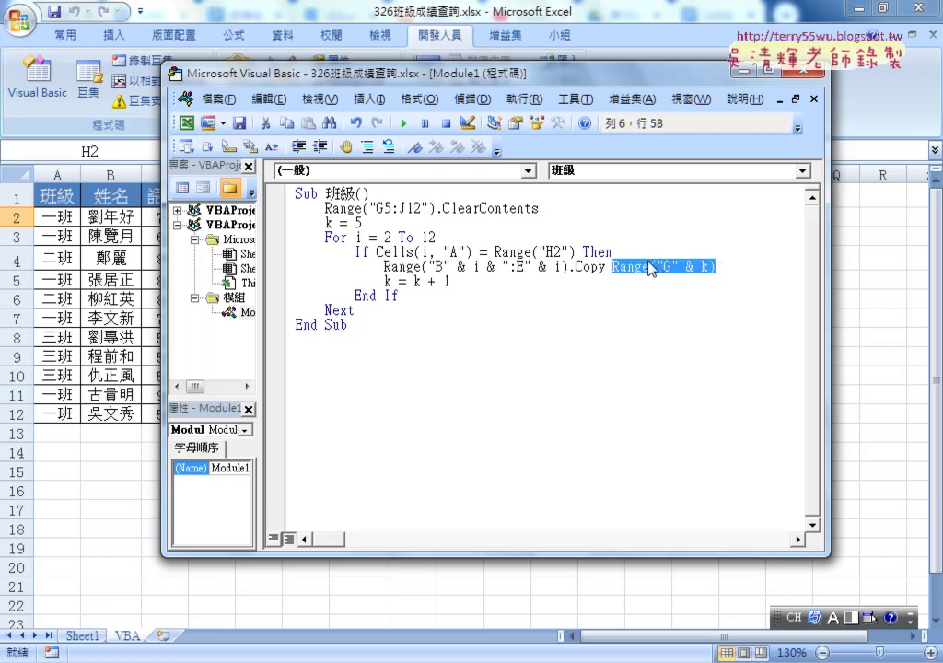
# Step: Choose 二班 in H2 and rerun the 班級 lookup, then return to the macro editor
pyautogui.click(849, 363)
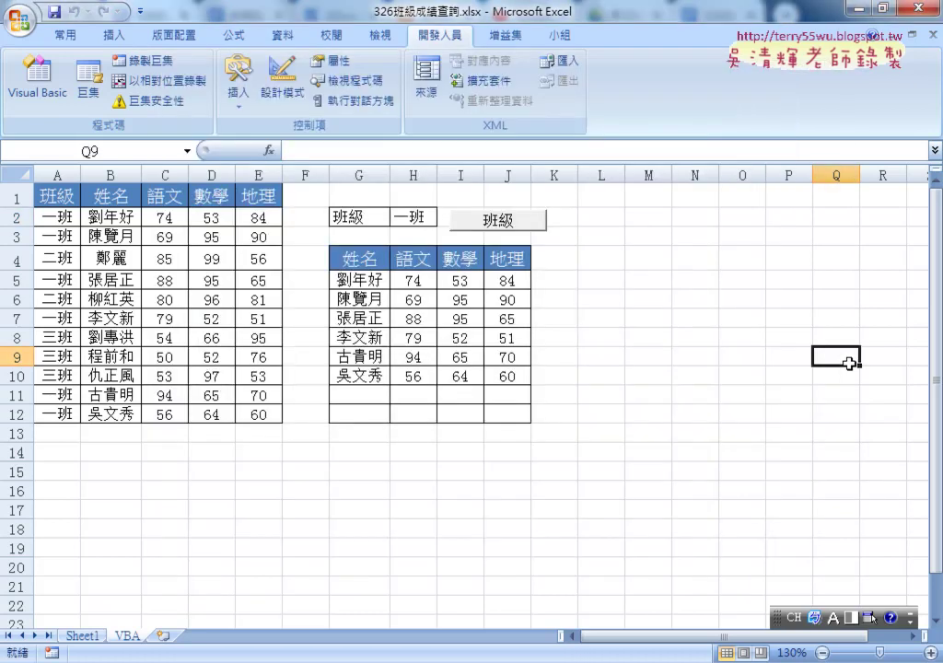
pyautogui.click(497, 224)
pyautogui.click(419, 217)
pyautogui.click(444, 217)
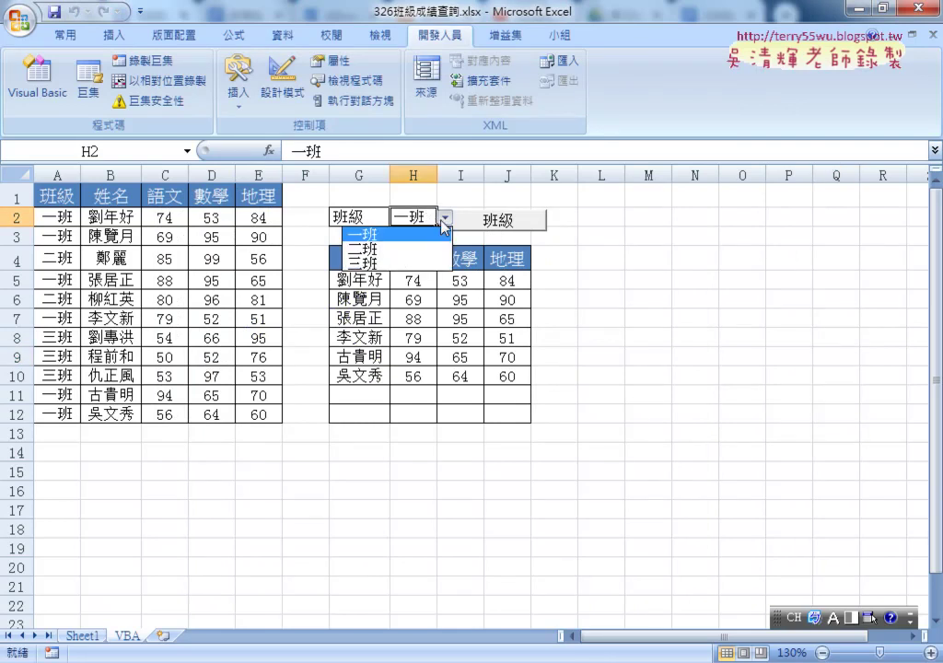
pyautogui.click(429, 248)
pyautogui.click(510, 226)
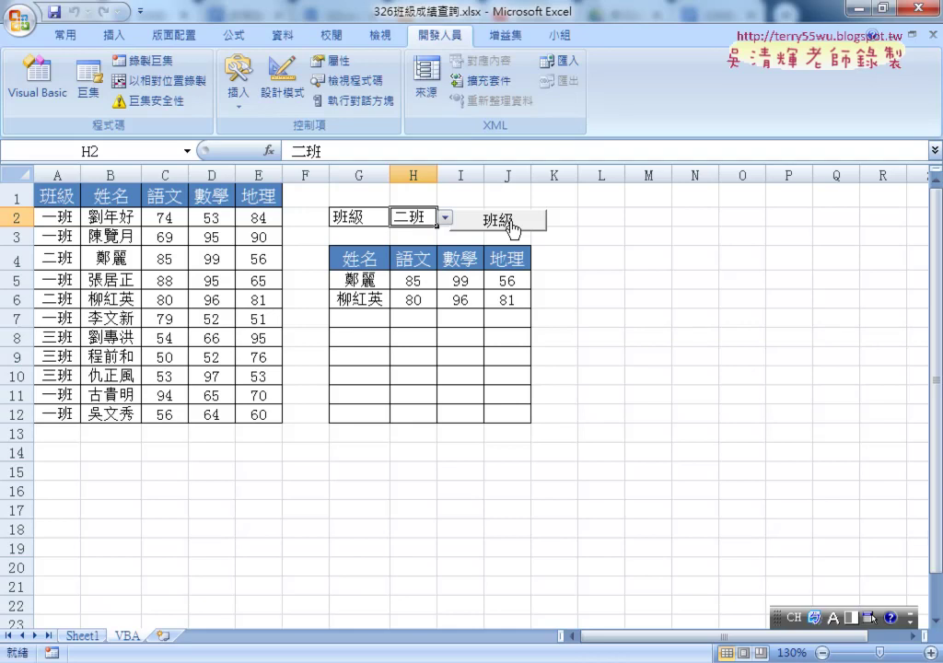
pyautogui.click(45, 95)
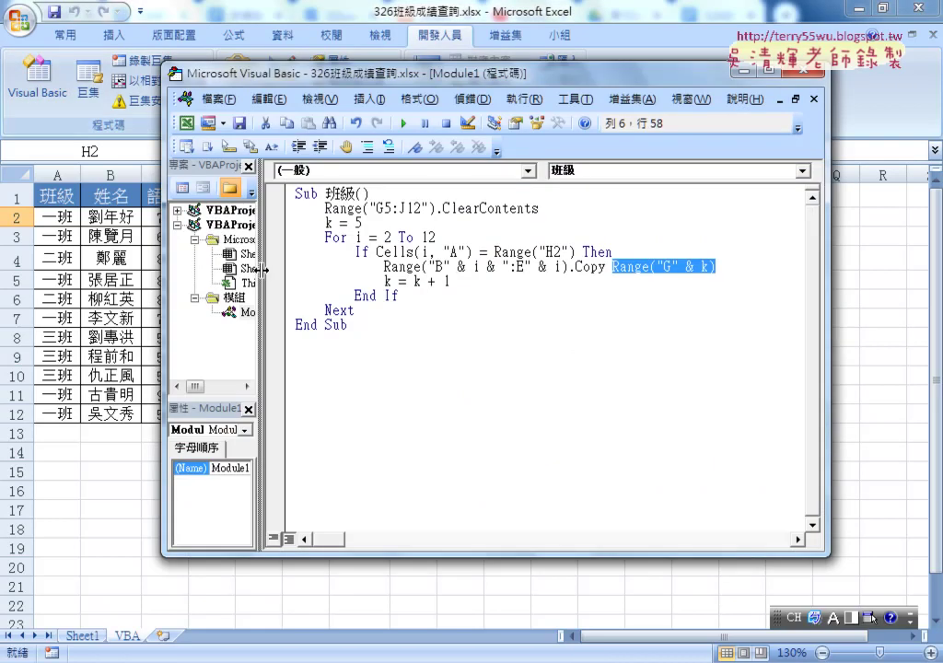
# Step: Open the code module for the Sheet2 (VBA) sheet
pyautogui.moveTo(262, 269); pyautogui.dragTo(346, 269)
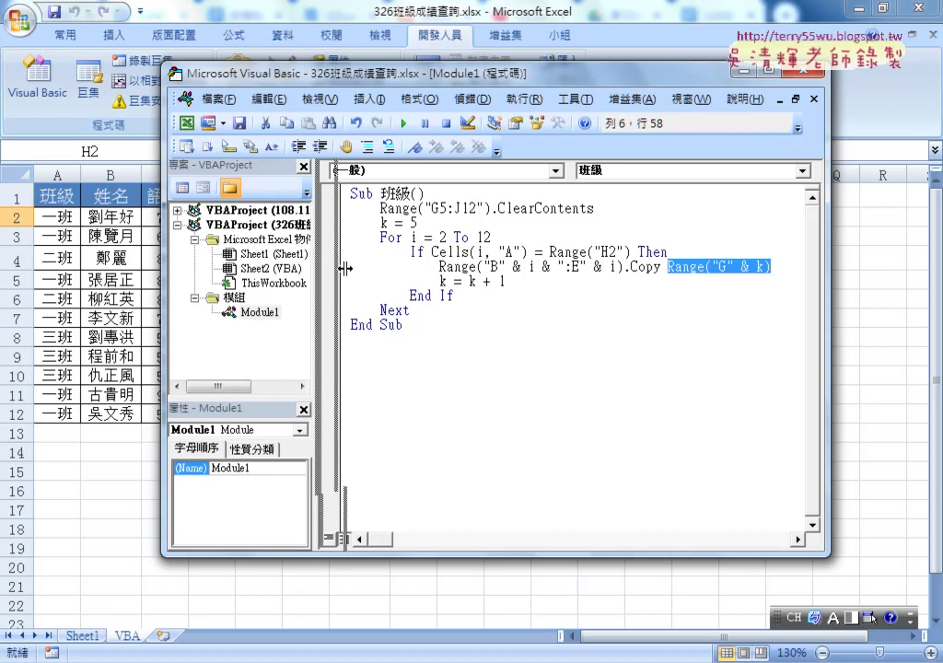
pyautogui.click(273, 268)
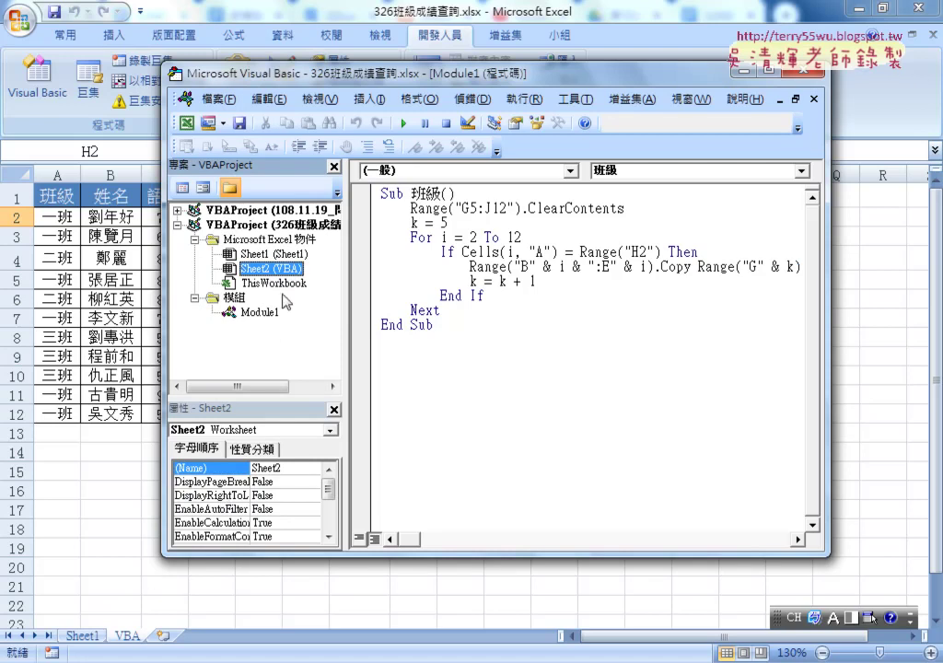
pyautogui.doubleClick(286, 267)
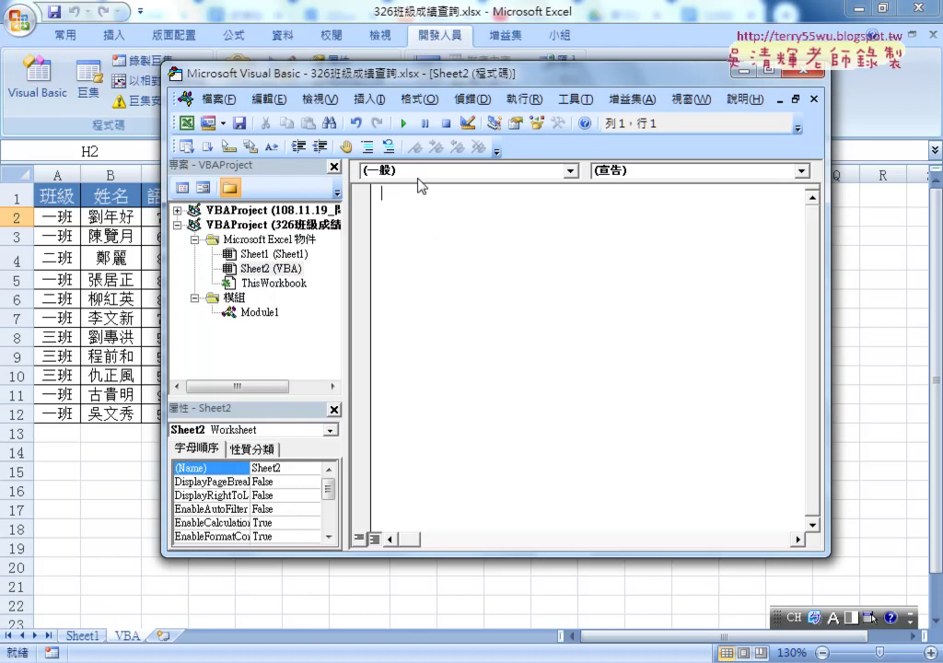
# Step: Add a Worksheet_Change stub from the Worksheet event lists and delete the SelectionChange stub
pyautogui.click(569, 170)
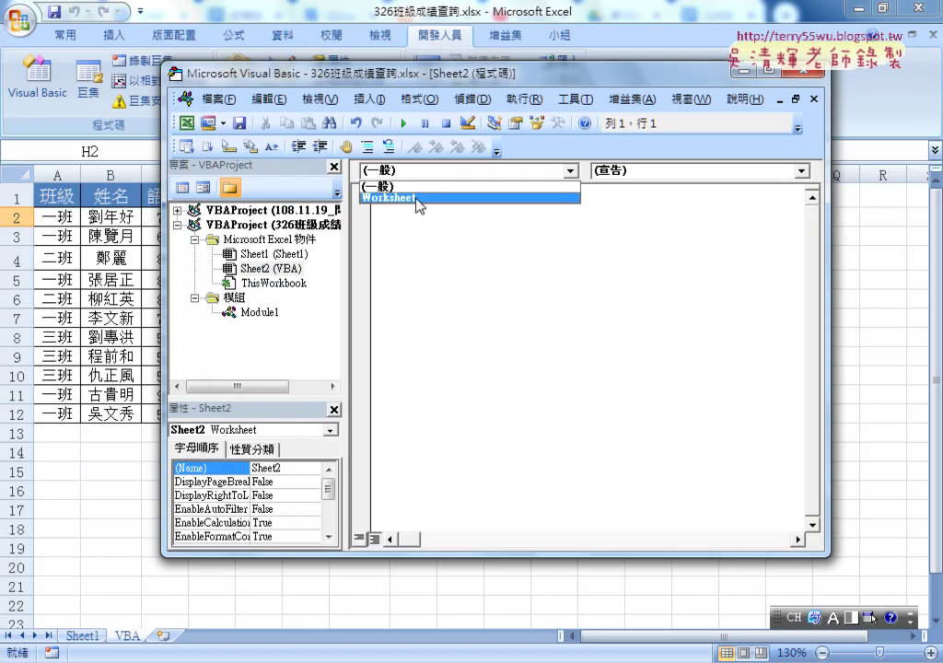
pyautogui.click(388, 197)
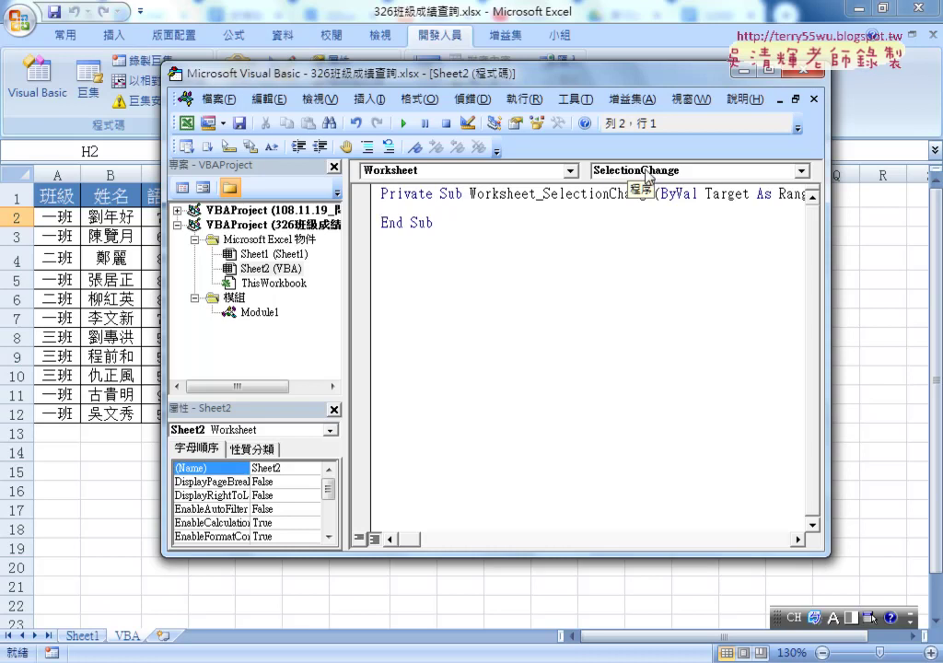
pyautogui.click(647, 177)
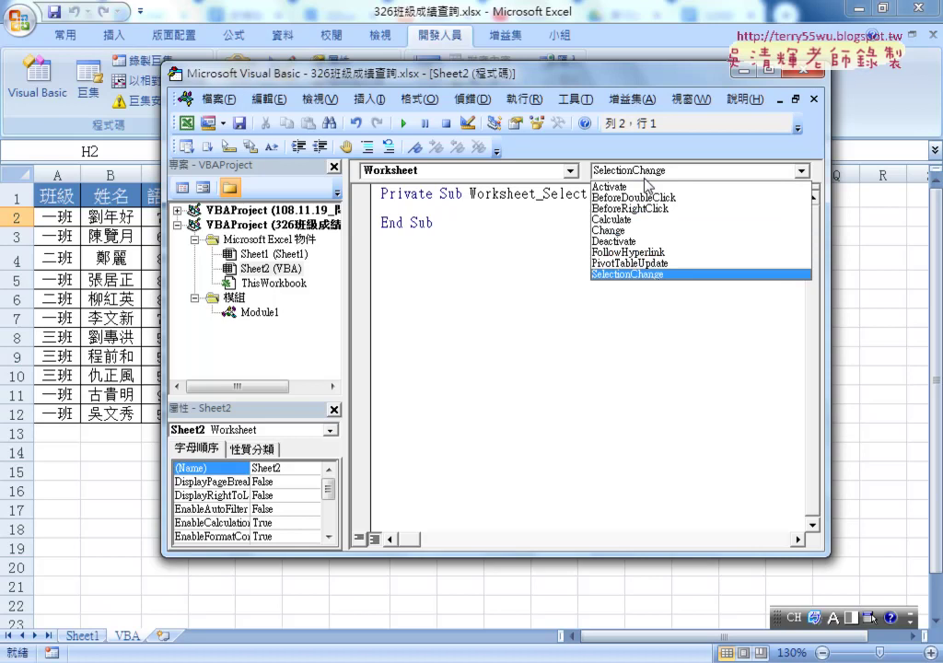
pyautogui.click(626, 230)
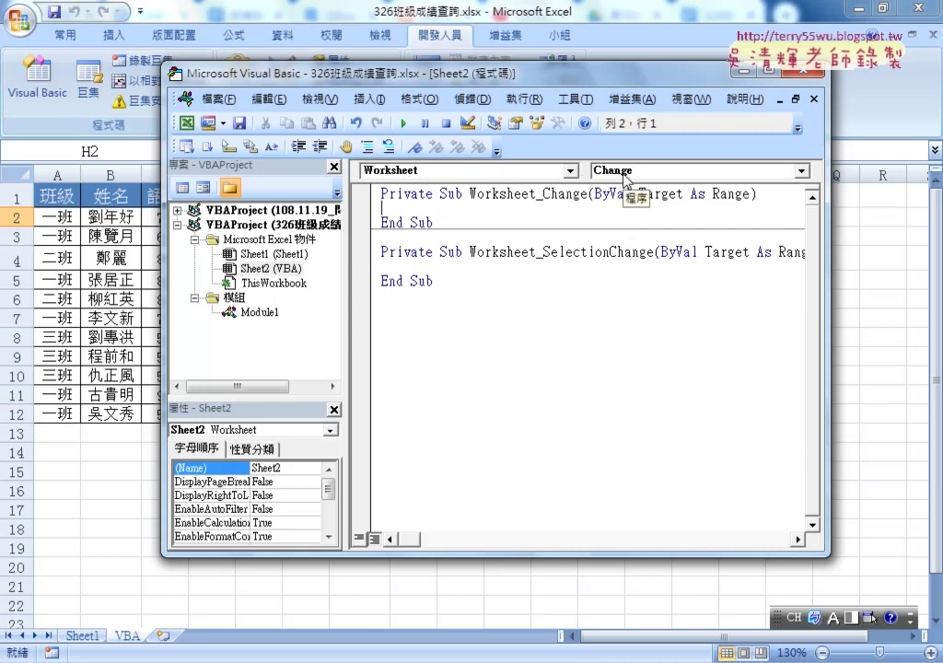
pyautogui.moveTo(543, 194); pyautogui.dragTo(582, 197)
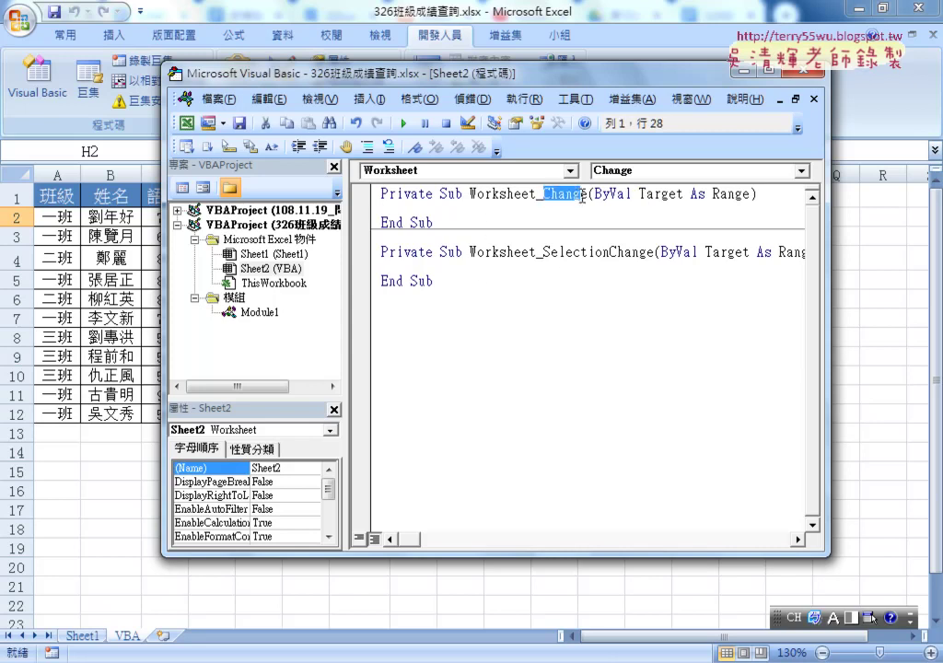
pyautogui.moveTo(439, 283)
pyautogui.mouseDown()
pyautogui.moveTo(383, 265)
pyautogui.moveTo(380, 244)
pyautogui.mouseUp()
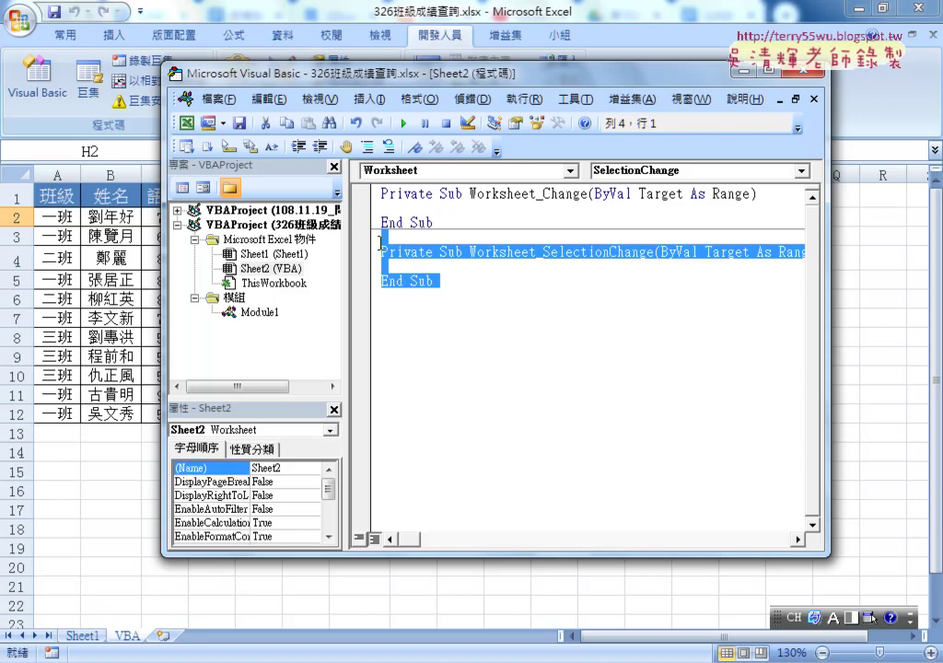
pyautogui.press('Delete')
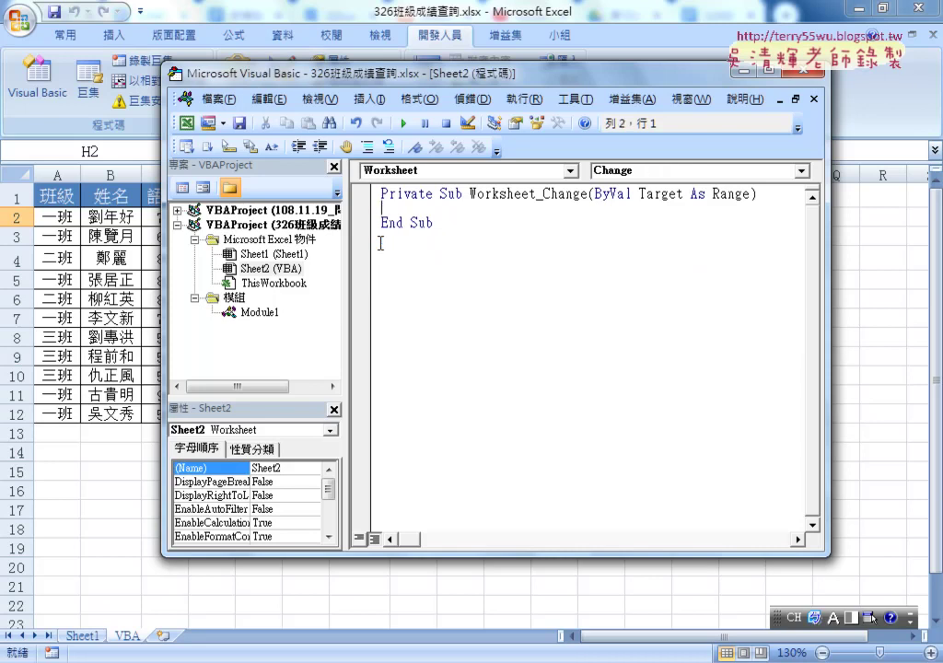
pyautogui.press('Tab')
# Step: Circle cell H2 and Target and draw an arrow labelled H2 between them
pyautogui.moveTo(473, 82); pyautogui.dragTo(449, 279)
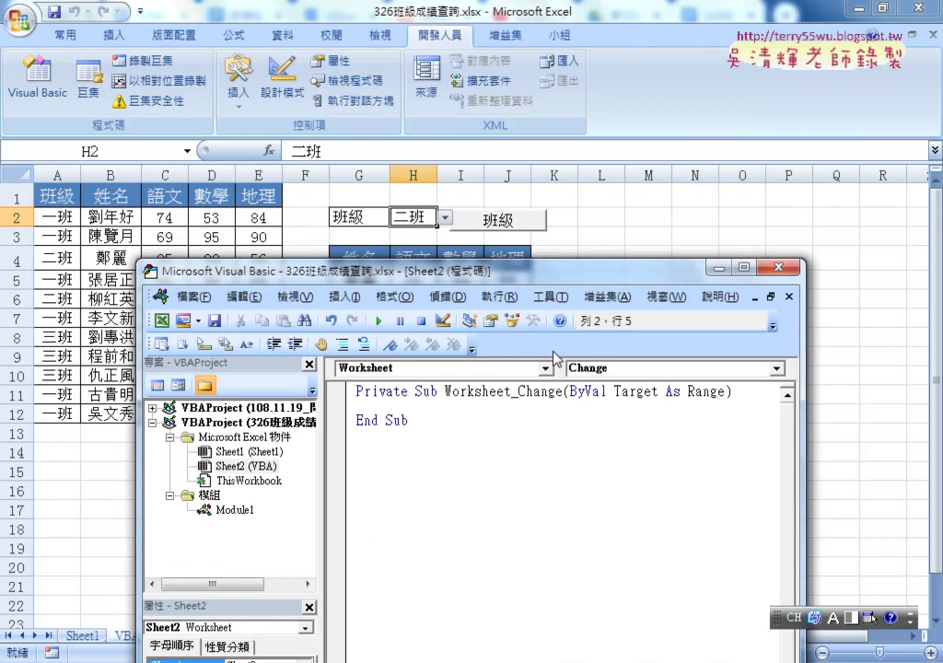
pyautogui.press('shift')
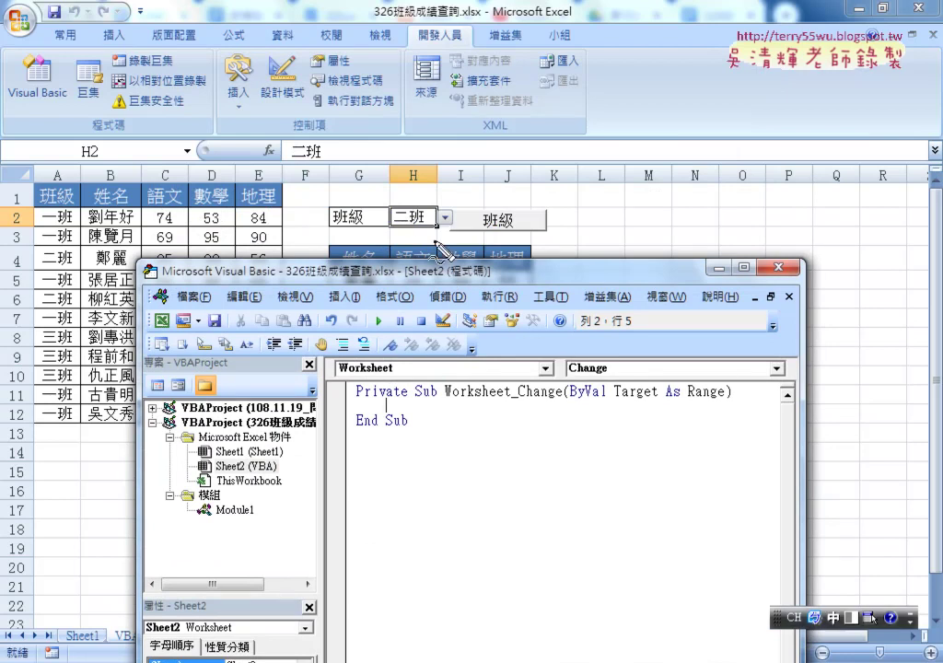
pyautogui.moveTo(411, 227)
pyautogui.mouseDown()
pyautogui.moveTo(392, 241)
pyautogui.moveTo(434, 243)
pyautogui.mouseUp()
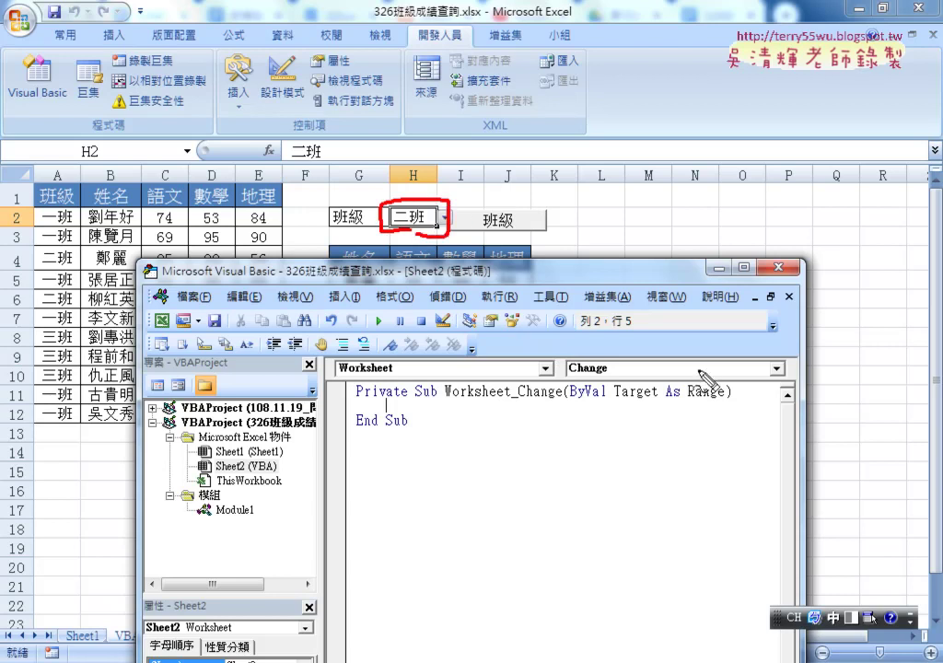
pyautogui.moveTo(644, 405)
pyautogui.mouseDown()
pyautogui.moveTo(652, 387)
pyautogui.moveTo(727, 401)
pyautogui.mouseUp()
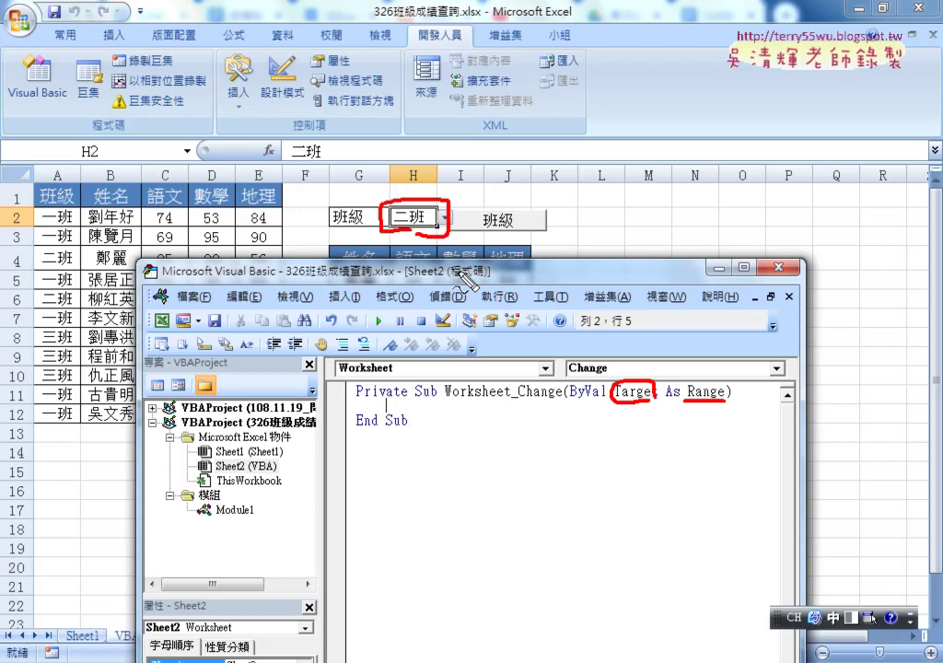
pyautogui.moveTo(440, 242); pyautogui.dragTo(631, 377)
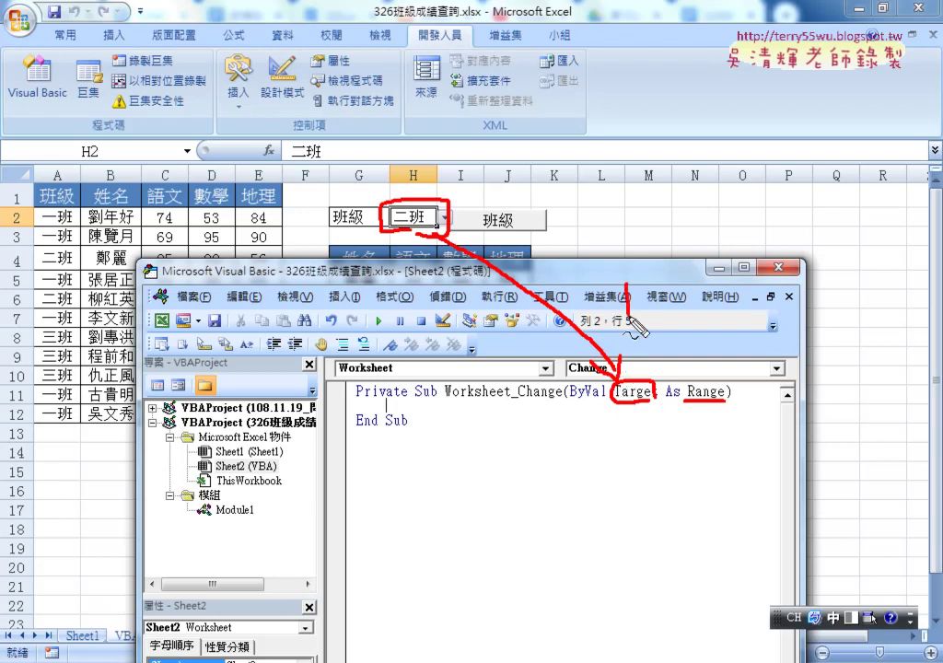
pyautogui.moveTo(627, 281); pyautogui.dragTo(628, 324)
pyautogui.moveTo(646, 281)
pyautogui.mouseDown()
pyautogui.moveTo(644, 324)
pyautogui.moveTo(644, 301)
pyautogui.mouseUp()
pyautogui.moveTo(649, 318); pyautogui.dragTo(678, 324)
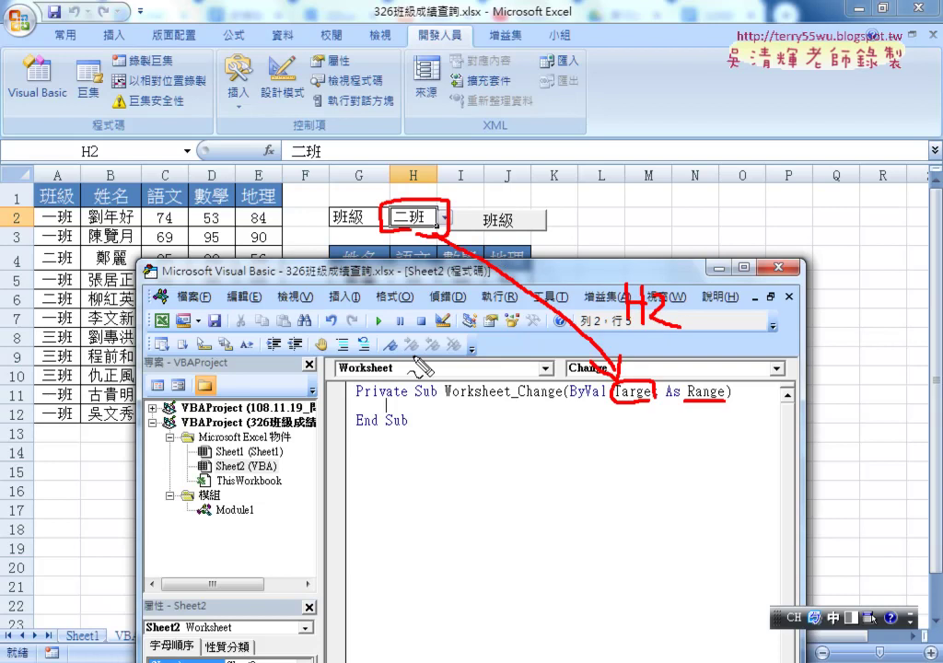
# Step: Underline Sheet2 (VBA), clear the ink, and reopen Module1 with its Range copy line selected
pyautogui.moveTo(250, 467)
pyautogui.mouseDown()
pyautogui.moveTo(185, 474)
pyautogui.moveTo(260, 476)
pyautogui.mouseUp()
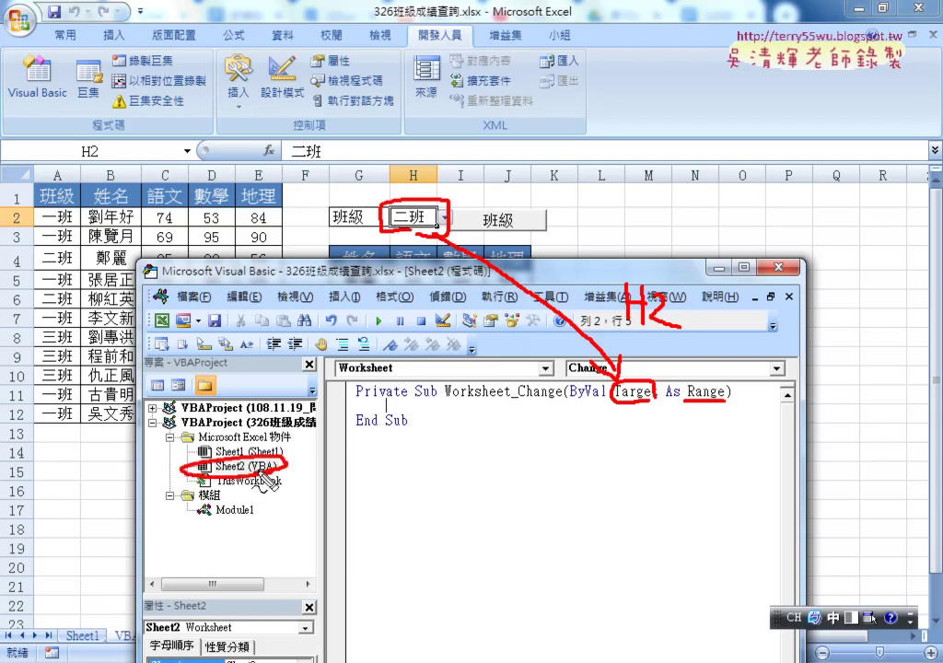
pyautogui.press('Escape')
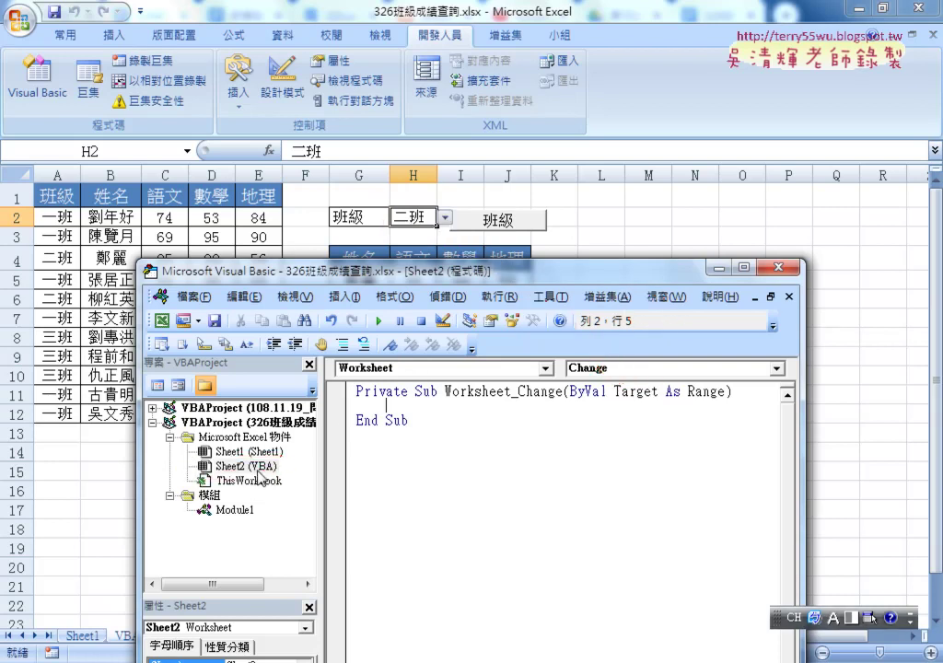
pyautogui.doubleClick(234, 509)
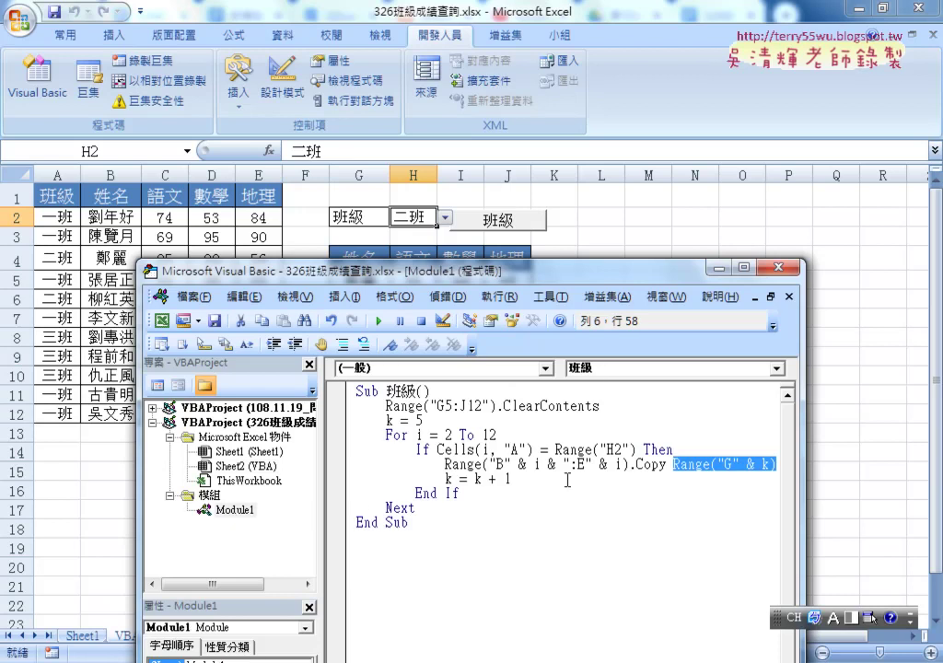
pyautogui.moveTo(444, 465)
pyautogui.mouseDown()
pyautogui.moveTo(677, 449)
pyautogui.moveTo(778, 463)
pyautogui.mouseUp()
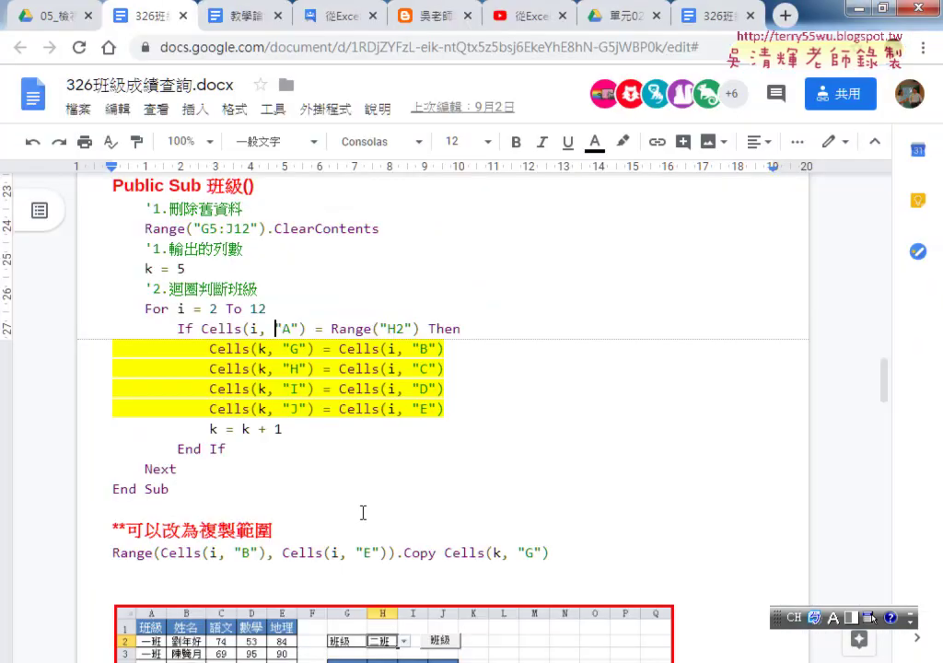
# Step: In the Google Docs notes, select the Range(Cells(i, "B"), Cells(i, "E")).Copy Cells(k, "G") line
pyautogui.scroll(-2, 362, 513)
pyautogui.moveTo(112, 461); pyautogui.dragTo(570, 465)
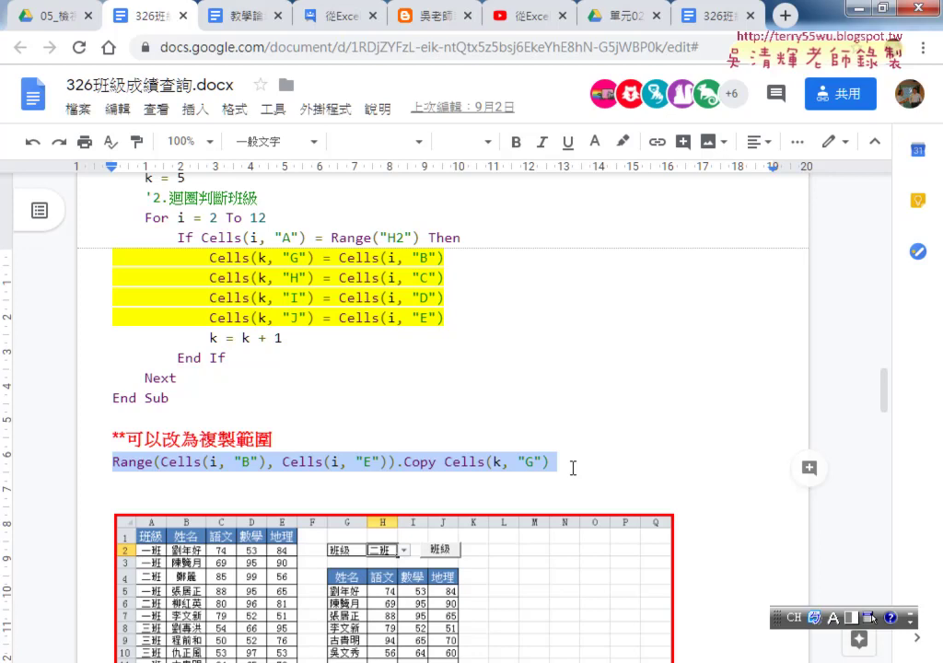